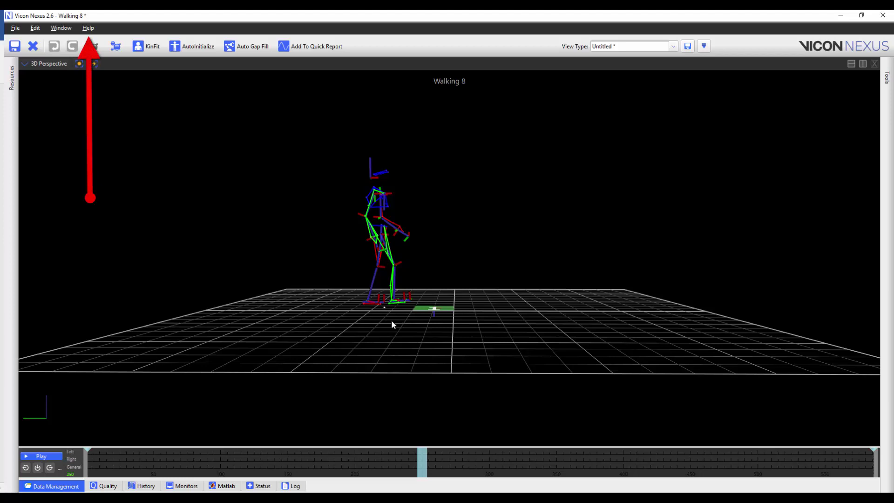
Check the Help menu for where to get the latest online help.
{"action": "left_click", "coordinate": [88, 28]}
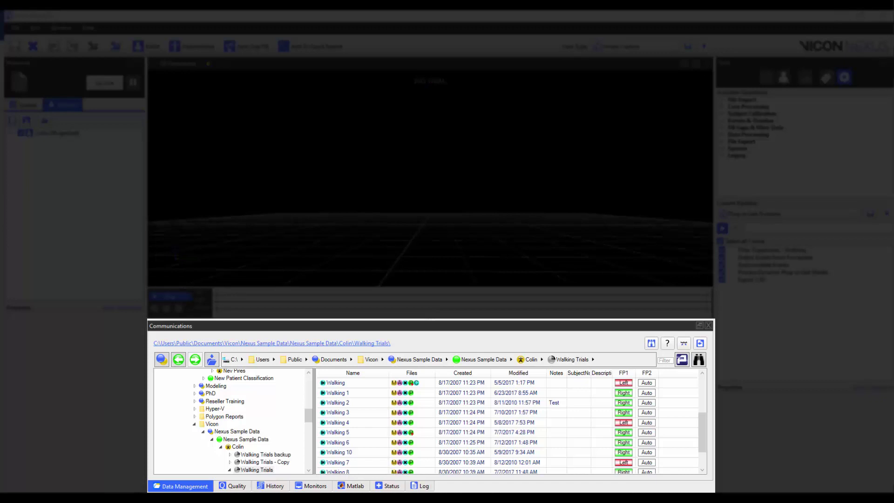
Widen the Walking Trials list and turn off Show Data Tree in the globe options.
{"action": "mouse_move", "coordinate": [313, 421]}
{"action": "left_mouse_down"}
{"action": "mouse_move", "coordinate": [200, 426]}
{"action": "mouse_move", "coordinate": [322, 434]}
{"action": "left_mouse_up"}
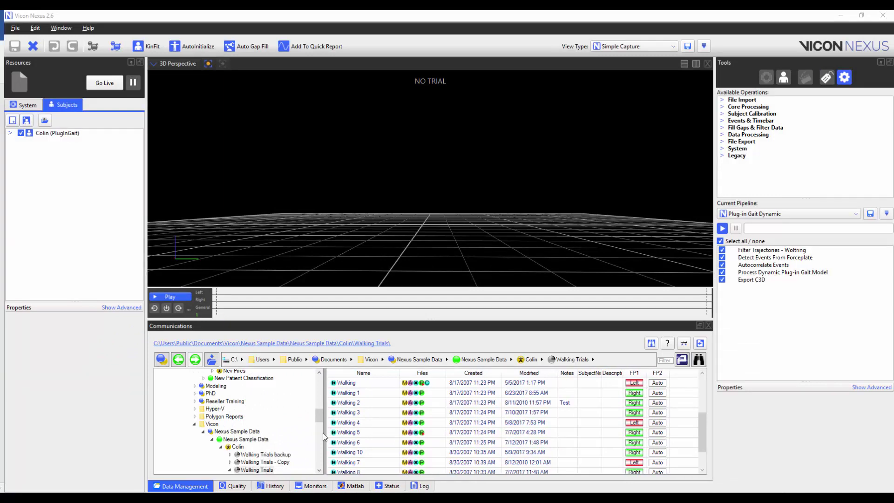
{"action": "left_click", "coordinate": [162, 360]}
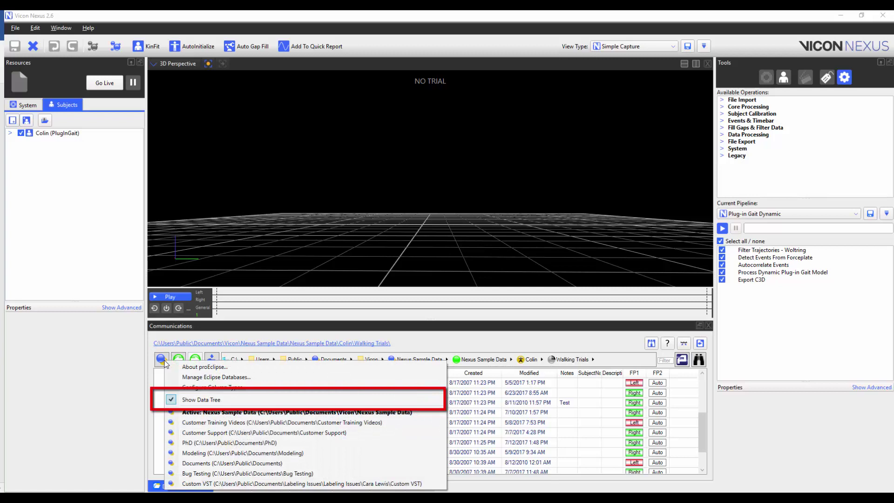
{"action": "left_click", "coordinate": [186, 400]}
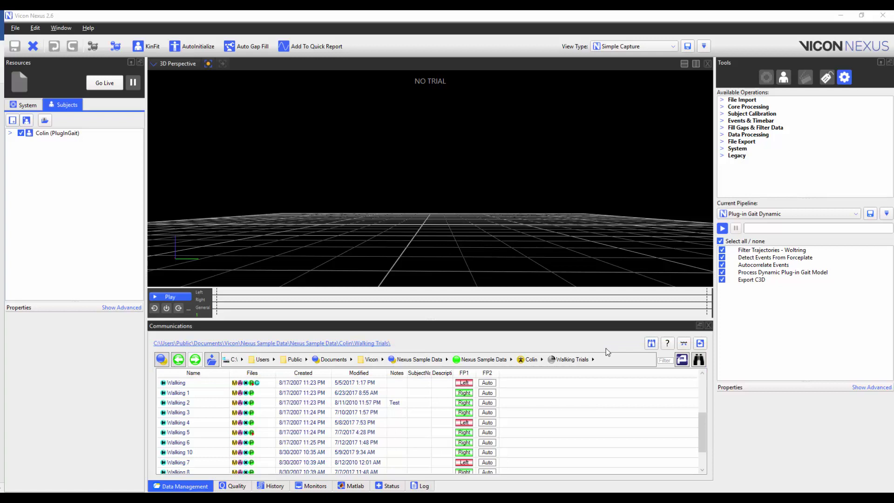
{"action": "left_click", "coordinate": [594, 361]}
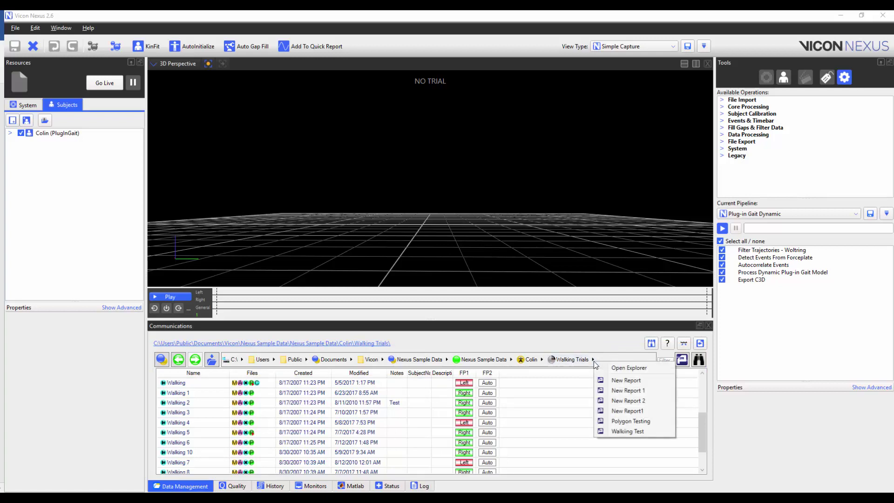
{"action": "left_click", "coordinate": [543, 359]}
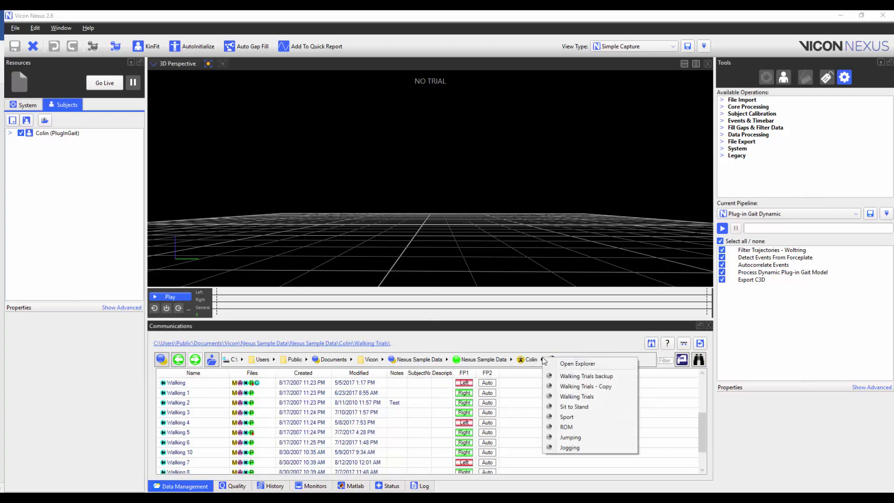
{"action": "left_click", "coordinate": [511, 359]}
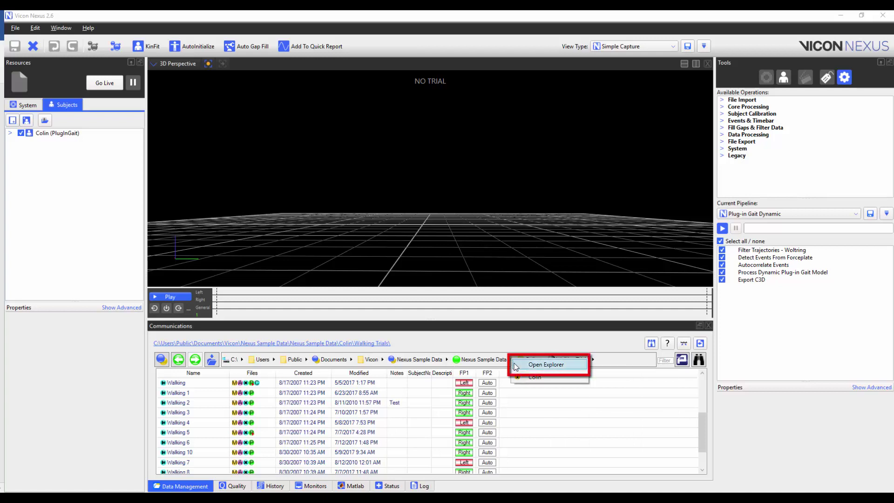
{"action": "left_click", "coordinate": [517, 364]}
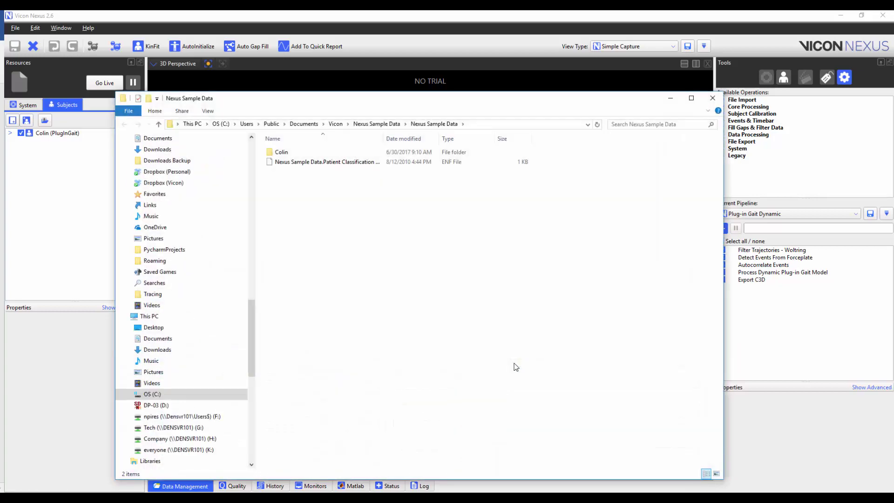
{"action": "left_click", "coordinate": [713, 98]}
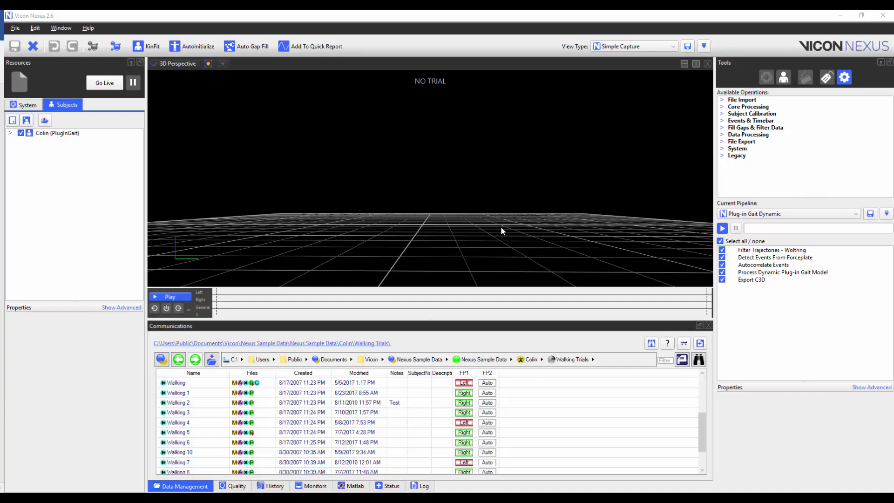
Select Walking 2, then mark both the Walking 2 and Walking 3 trials.
{"action": "left_click", "coordinate": [403, 403]}
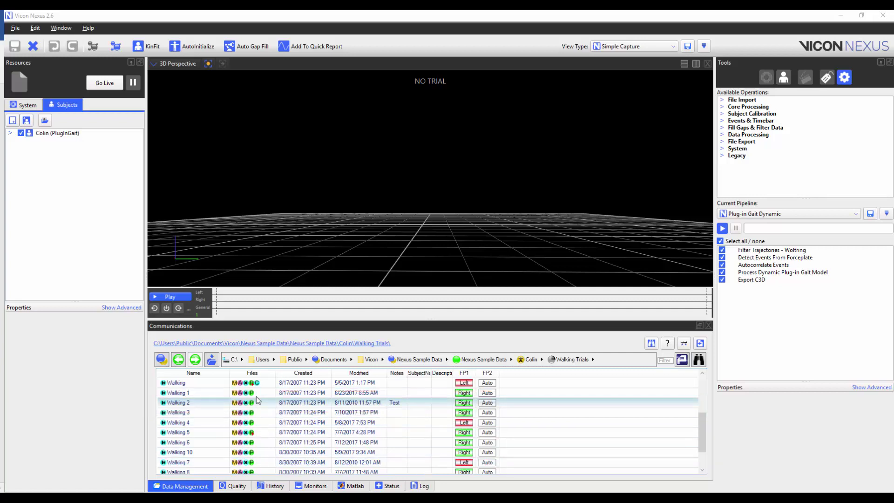
{"action": "right_click", "coordinate": [208, 408]}
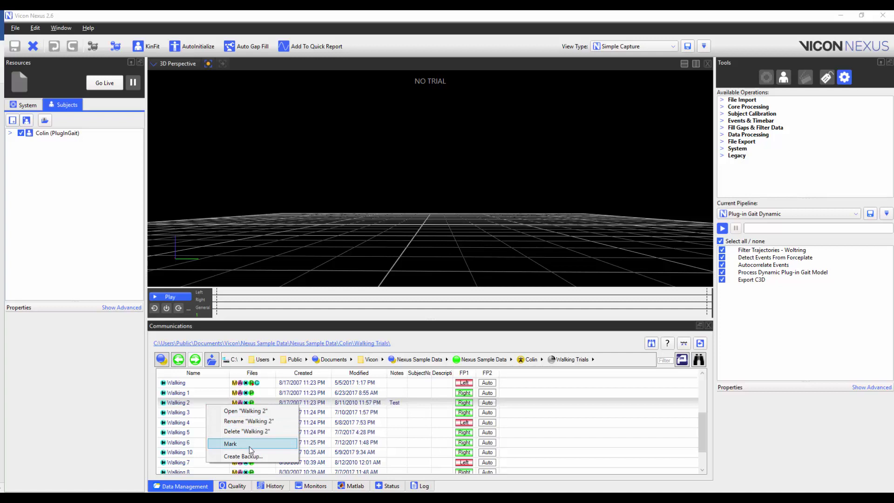
{"action": "left_click", "coordinate": [250, 446]}
{"action": "right_click", "coordinate": [191, 413]}
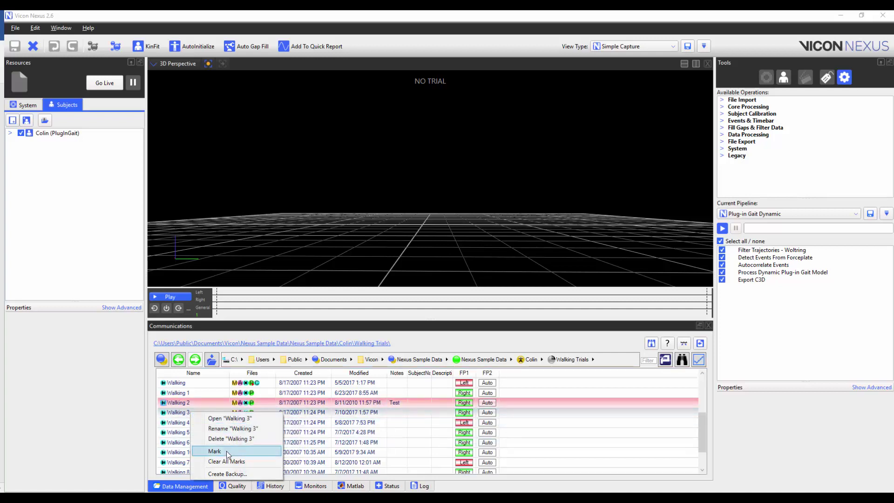
{"action": "left_click", "coordinate": [227, 452]}
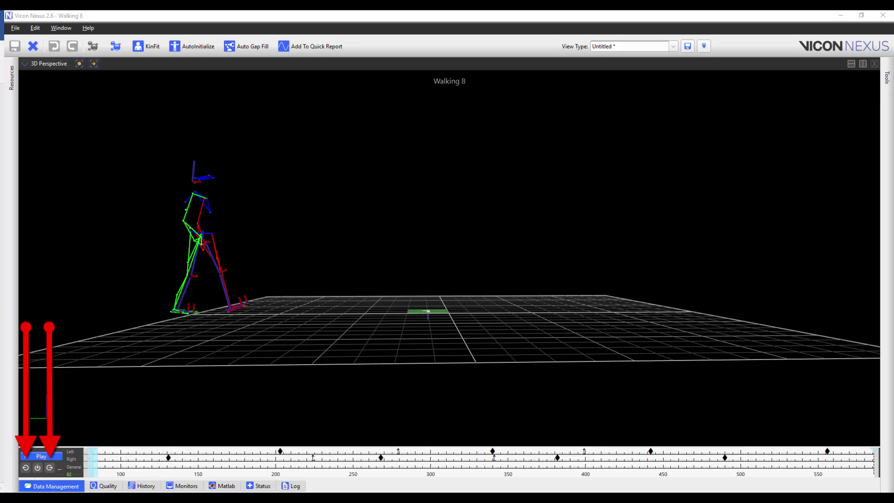
Step through Walking 8's events from frame 131 to 340, then advance one frame to 341.
{"action": "left_click", "coordinate": [50, 468]}
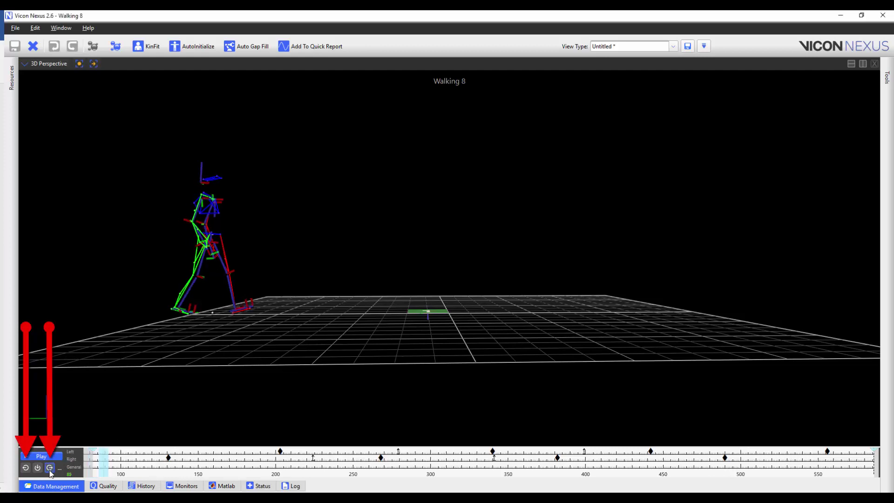
{"action": "left_click", "coordinate": [50, 469]}
{"action": "left_click", "coordinate": [49, 468]}
{"action": "left_click", "coordinate": [50, 468]}
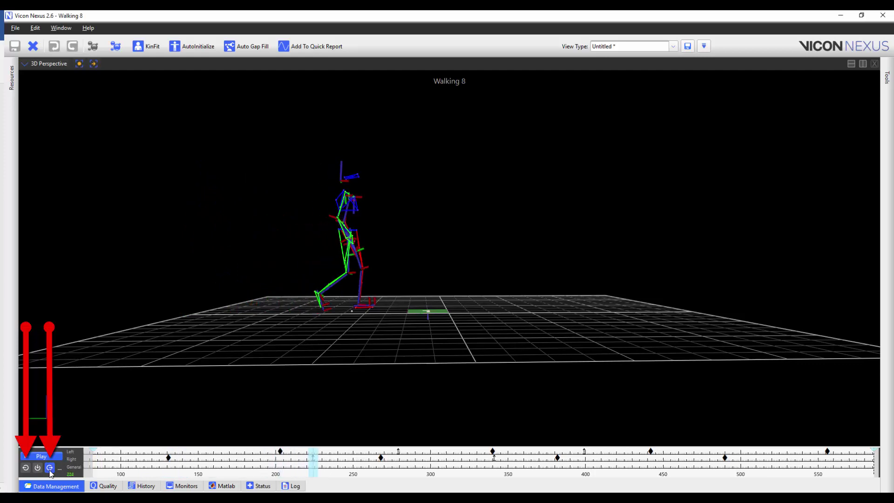
{"action": "left_click", "coordinate": [49, 469]}
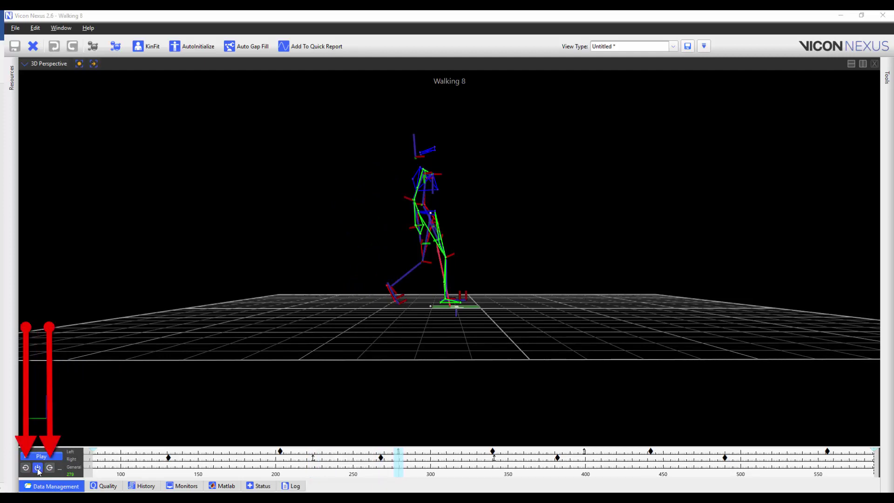
{"action": "left_click", "coordinate": [51, 468]}
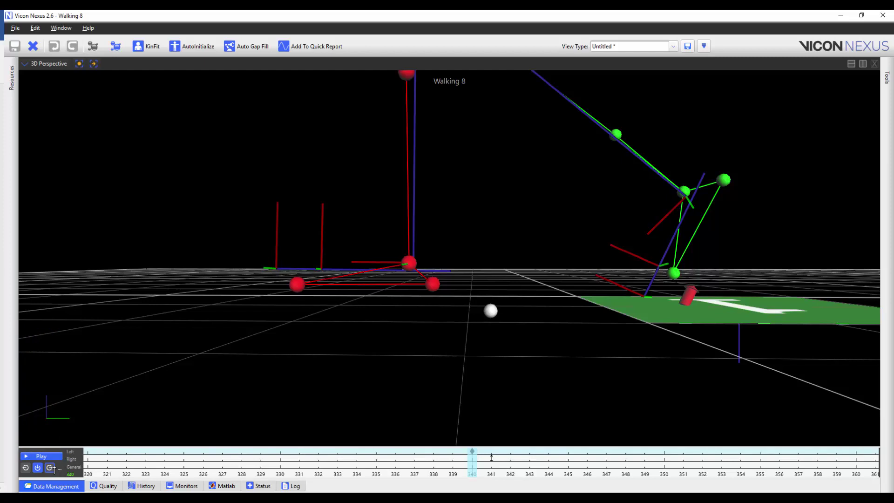
{"action": "left_click", "coordinate": [49, 467]}
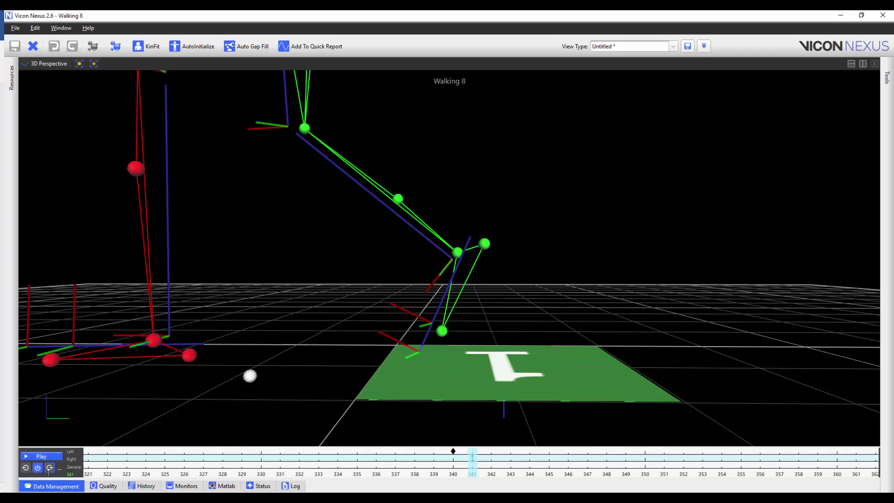
Move to frame 399, step between gaps, scrub frames 395–412, and settle at frame 390.
{"action": "left_click", "coordinate": [799, 452]}
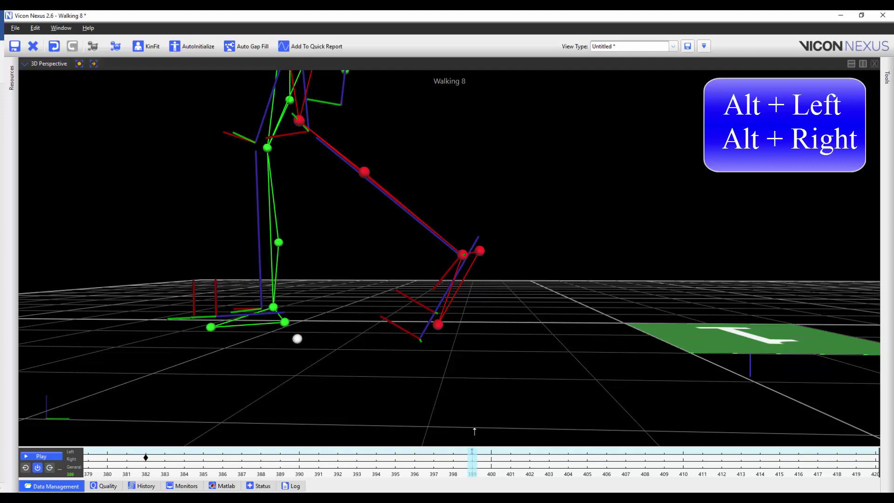
{"action": "key", "text": "alt+Left"}
{"action": "key", "text": "alt+Left"}
{"action": "key", "text": "alt+Right"}
{"action": "key", "text": "alt+Right"}
{"action": "key", "text": "alt+Left"}
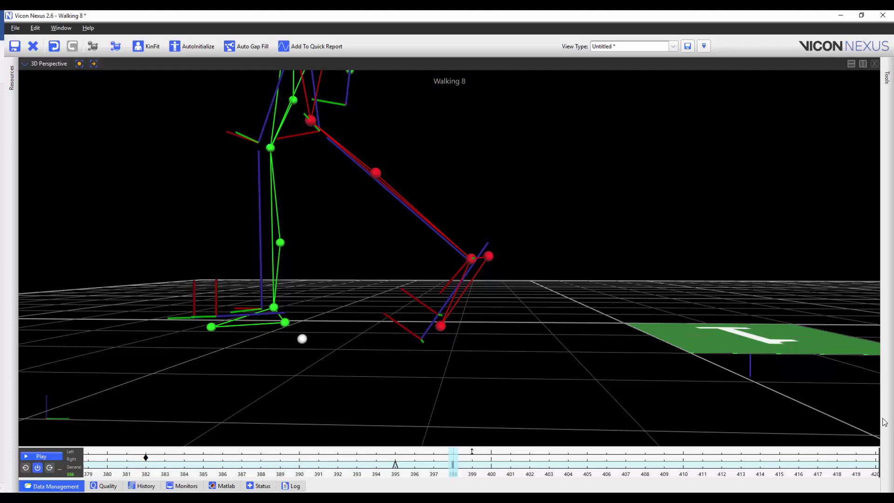
{"action": "left_click_drag", "start_coordinate": [718, 466], "coordinate": [318, 453]}
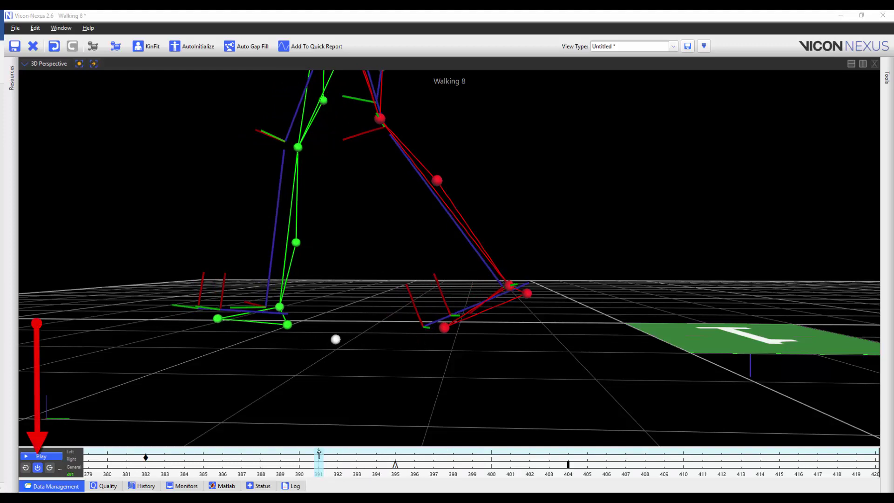
{"action": "key", "text": "Left"}
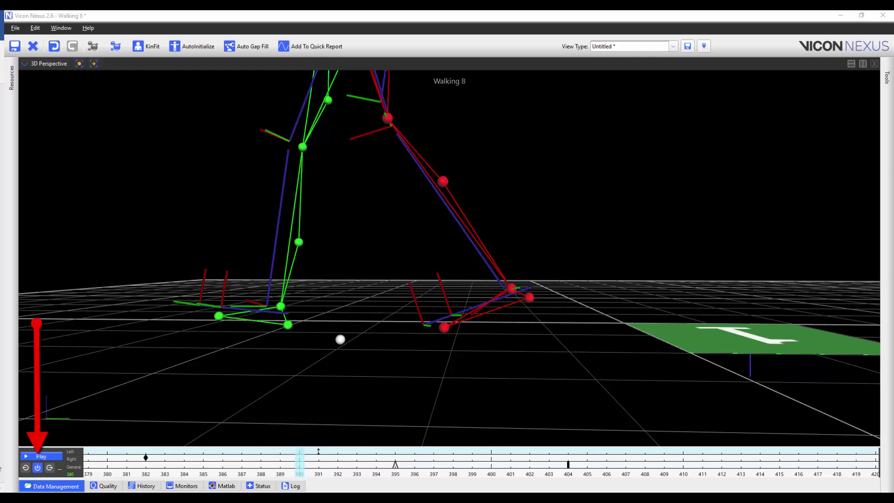
{"action": "key", "text": "Escape"}
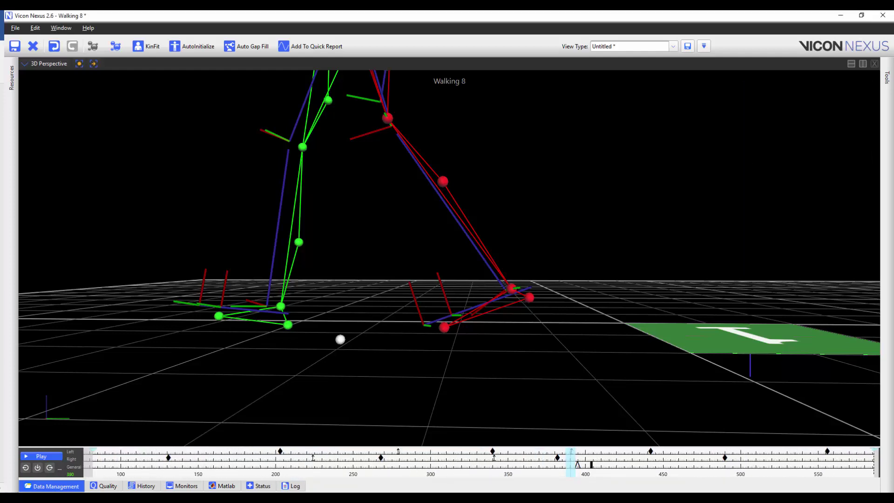
{"action": "left_click", "coordinate": [63, 29]}
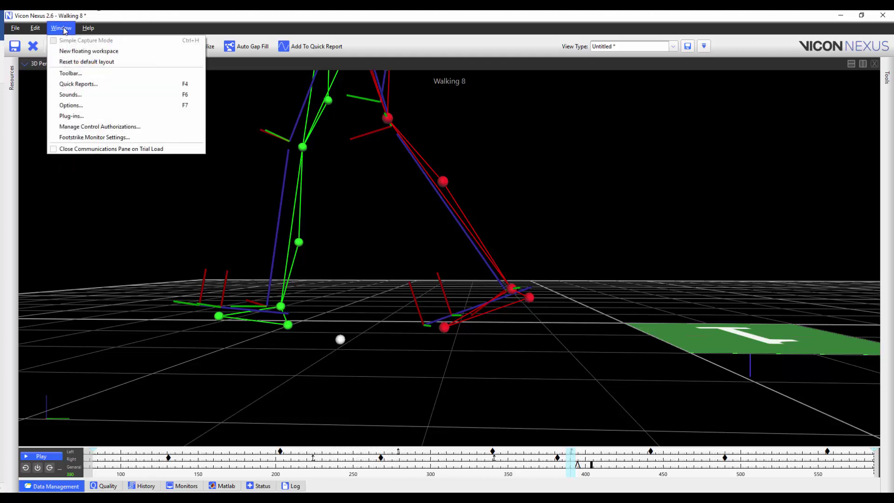
{"action": "left_click", "coordinate": [95, 106]}
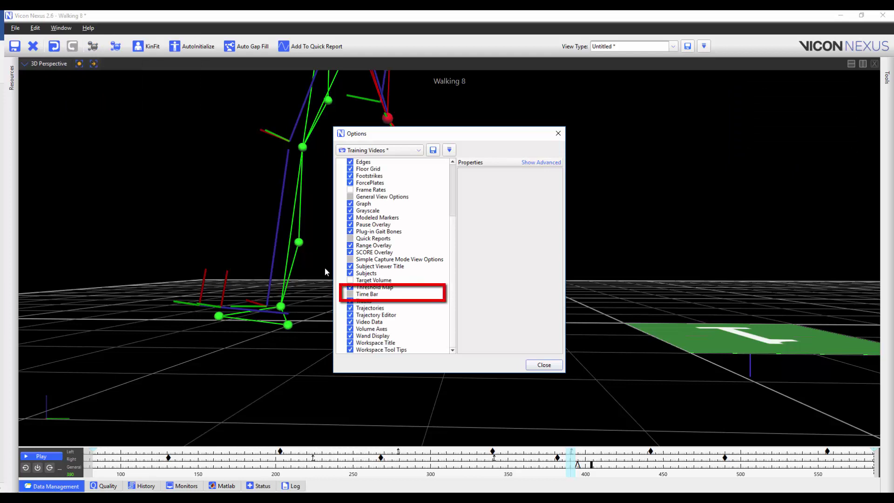
{"action": "left_click", "coordinate": [392, 296]}
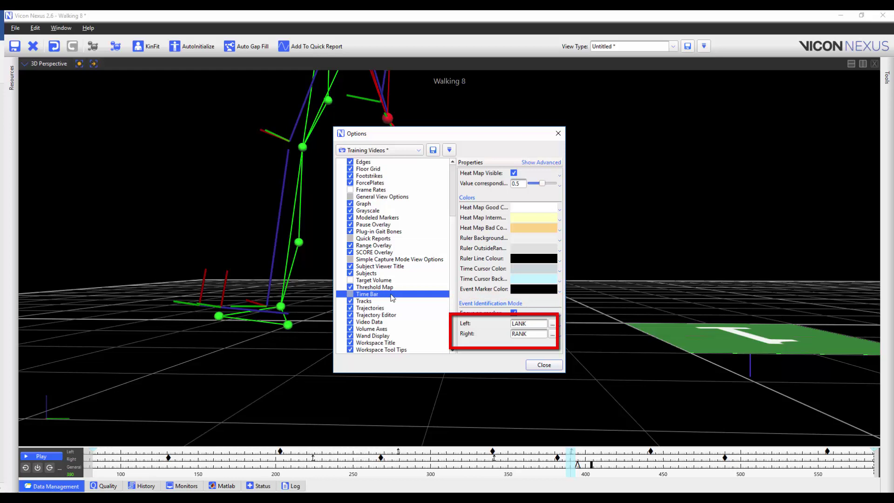
{"action": "left_click", "coordinate": [546, 365]}
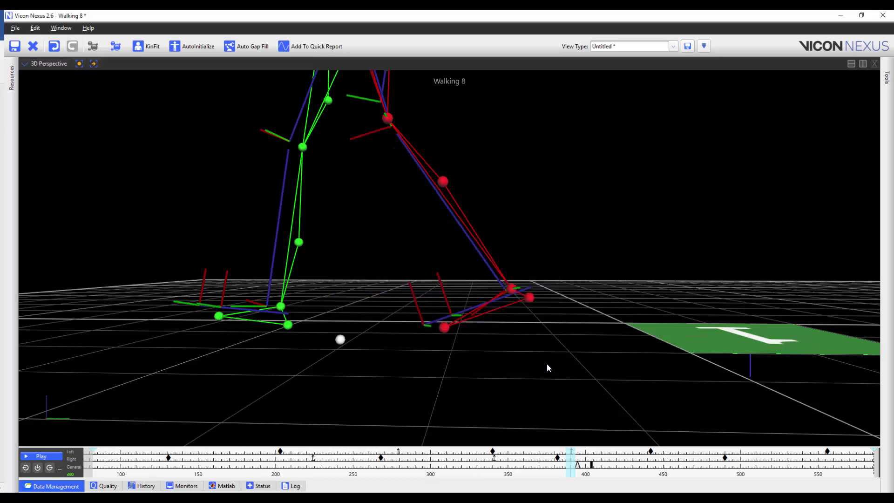
Set the current frame to 350 from the timeline menu.
{"action": "right_click", "coordinate": [354, 468]}
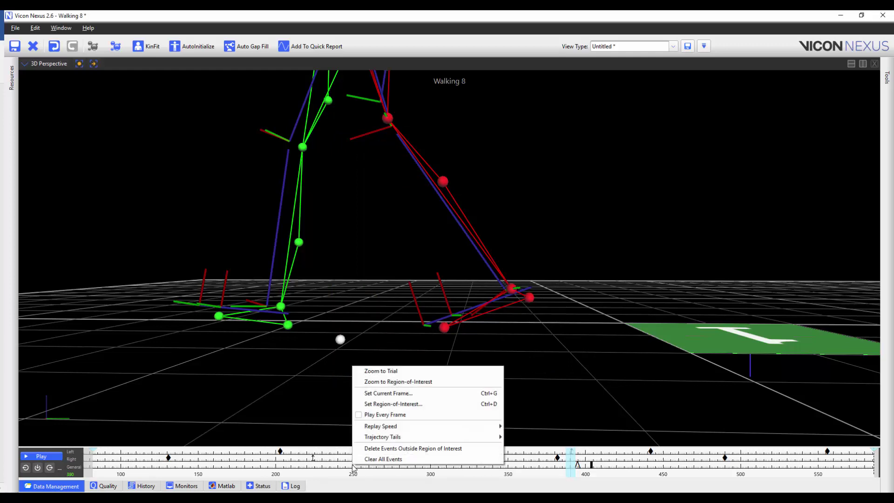
{"action": "left_click", "coordinate": [403, 393]}
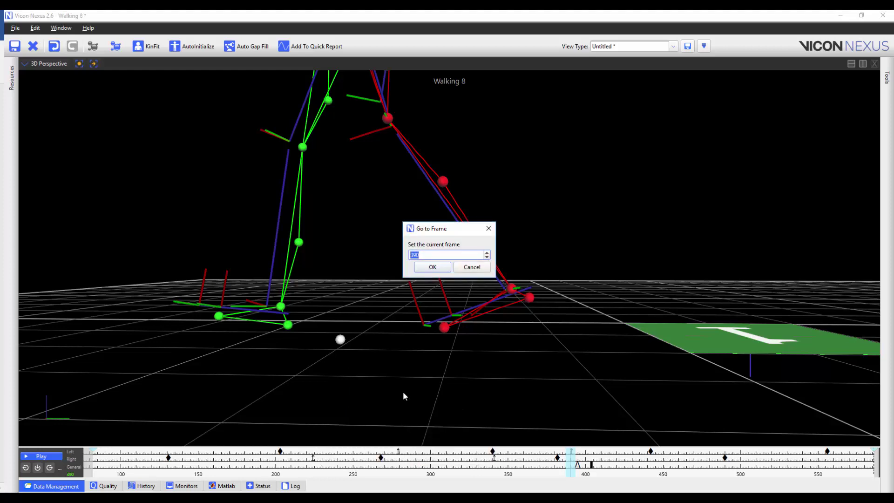
{"action": "type", "text": "350"}
{"action": "key", "text": "Return"}
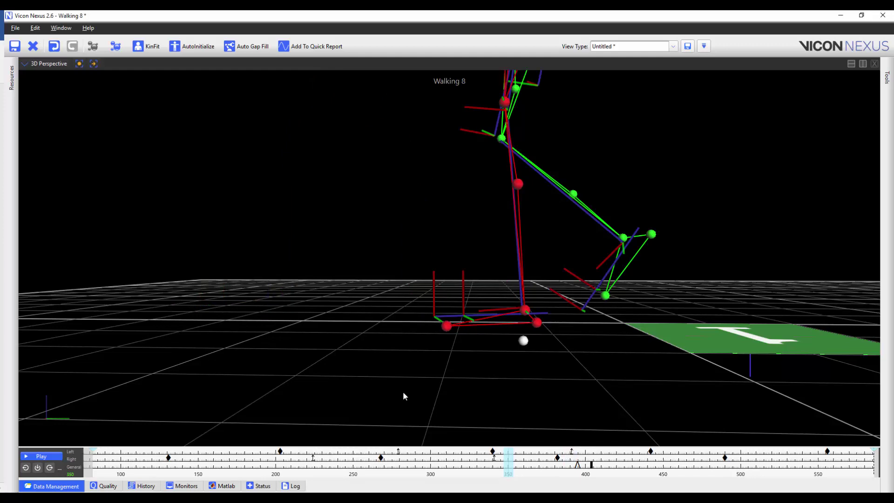
Set the region of interest to start at frame 100 and end at frame 400.
{"action": "right_click", "coordinate": [421, 458]}
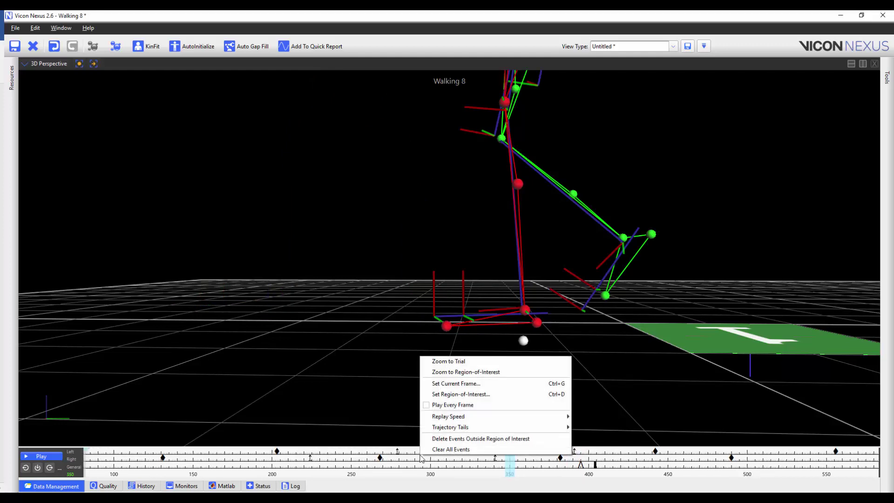
{"action": "left_click", "coordinate": [473, 394]}
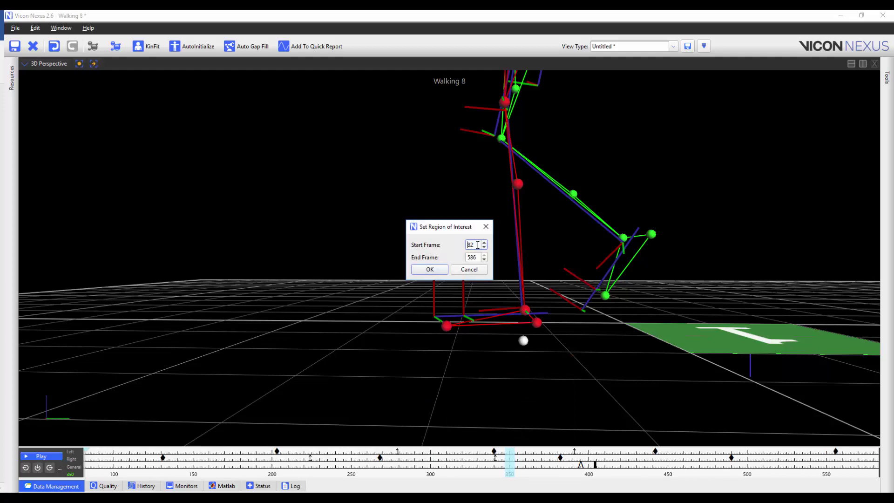
{"action": "left_click_drag", "start_coordinate": [478, 244], "coordinate": [418, 238]}
{"action": "type", "text": "100"}
{"action": "left_click_drag", "start_coordinate": [477, 258], "coordinate": [431, 255]}
{"action": "type", "text": "400"}
{"action": "left_click", "coordinate": [429, 270]}
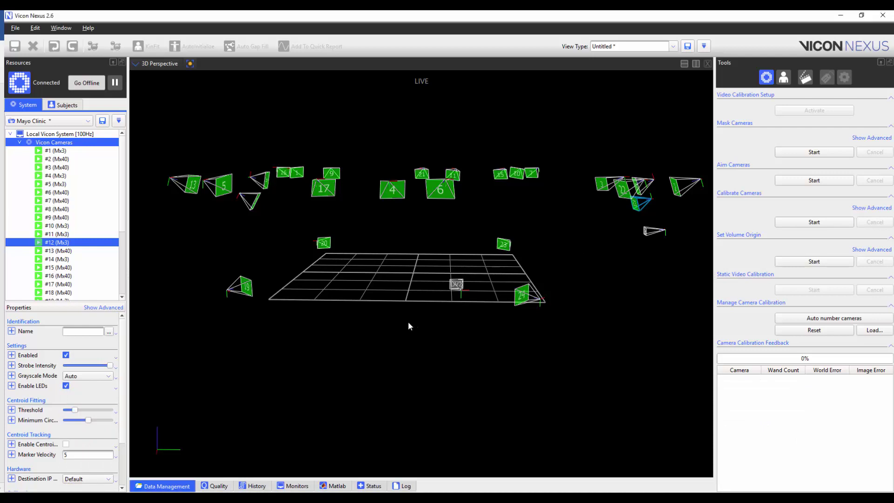
Auto-number the cameras, orbiting the 3D Perspective to check the camera layout's new numbering.
{"action": "left_click_drag", "start_coordinate": [408, 322], "coordinate": [407, 340]}
{"action": "left_click_drag", "start_coordinate": [348, 345], "coordinate": [465, 340]}
{"action": "left_click_drag", "start_coordinate": [262, 323], "coordinate": [374, 329]}
{"action": "left_click_drag", "start_coordinate": [233, 317], "coordinate": [417, 331]}
{"action": "left_click_drag", "start_coordinate": [252, 329], "coordinate": [342, 332]}
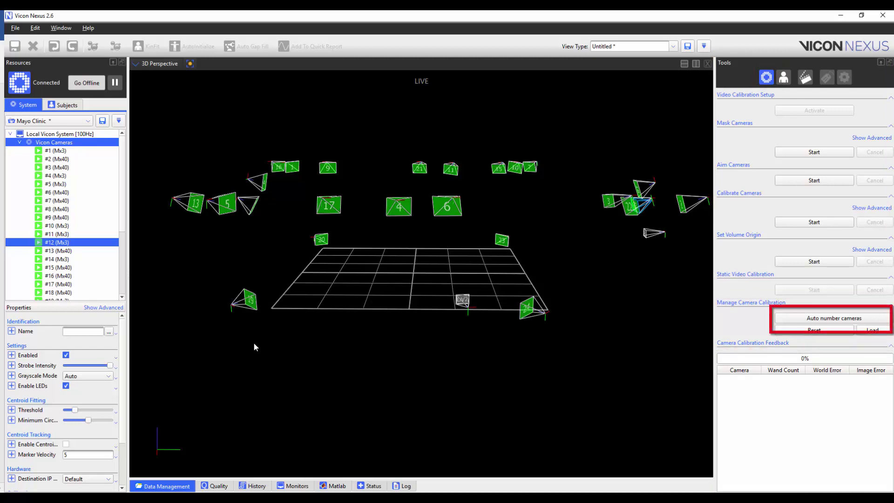
{"action": "left_click", "coordinate": [795, 320]}
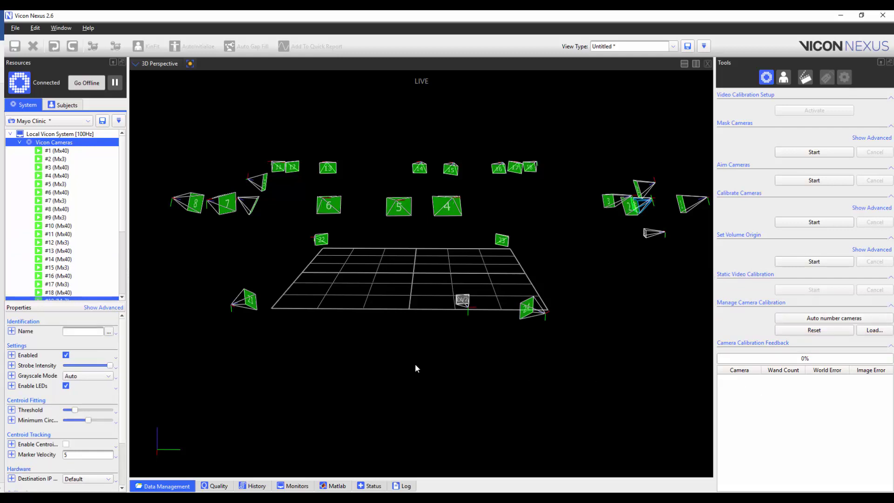
{"action": "left_click_drag", "start_coordinate": [326, 364], "coordinate": [472, 362]}
{"action": "left_click_drag", "start_coordinate": [232, 349], "coordinate": [353, 359]}
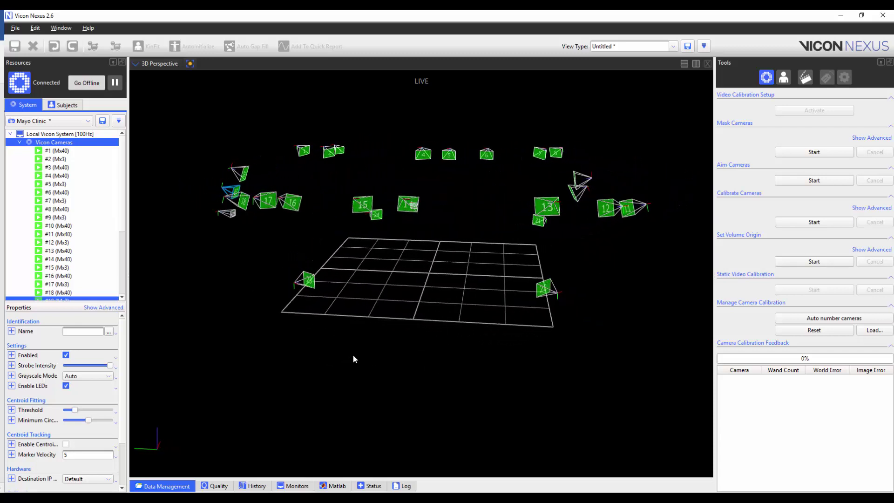
{"action": "left_click_drag", "start_coordinate": [228, 343], "coordinate": [391, 325]}
{"action": "left_click_drag", "start_coordinate": [174, 367], "coordinate": [294, 364]}
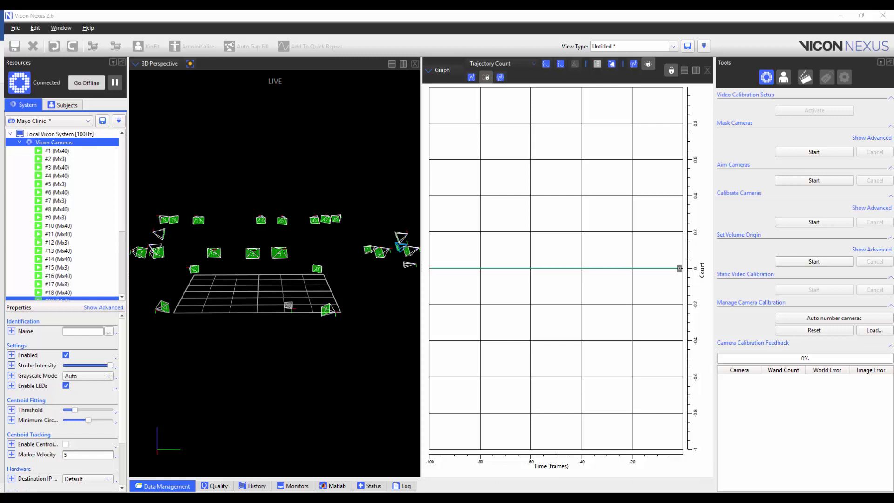
Turn on Simple Capture Mode and add a Camera view pane below the graph.
{"action": "left_click", "coordinate": [63, 31]}
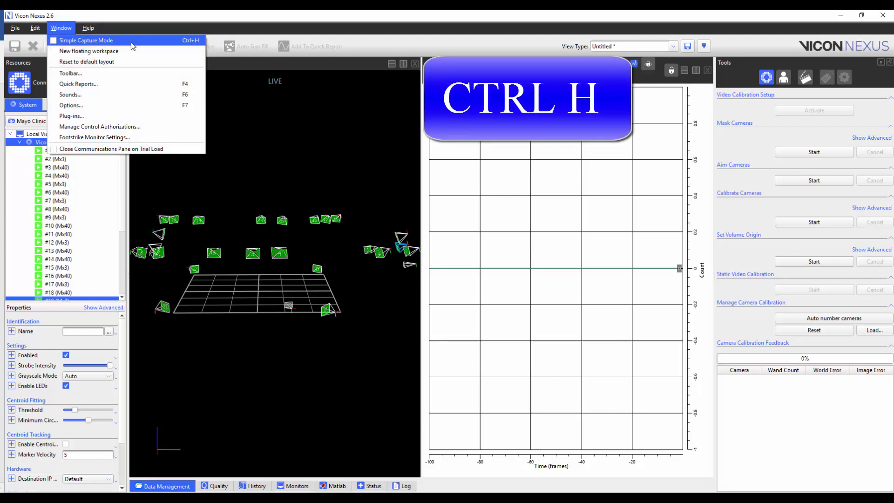
{"action": "left_click", "coordinate": [131, 42]}
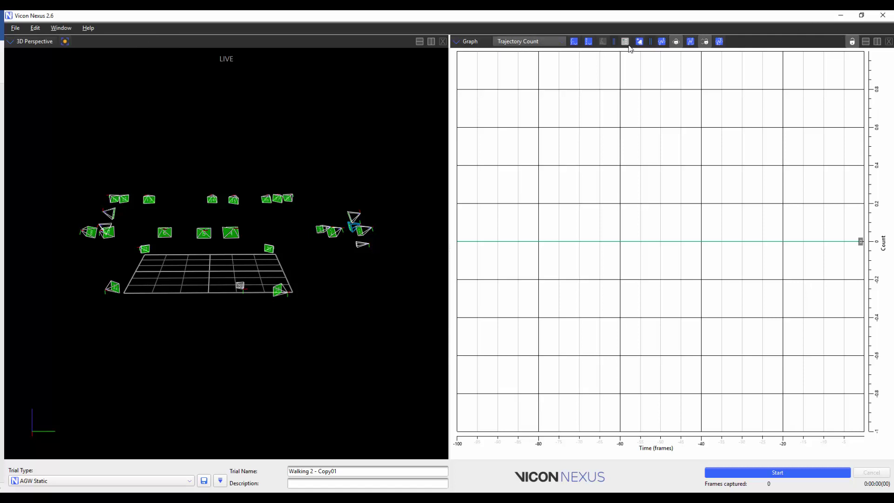
{"action": "left_click", "coordinate": [866, 42]}
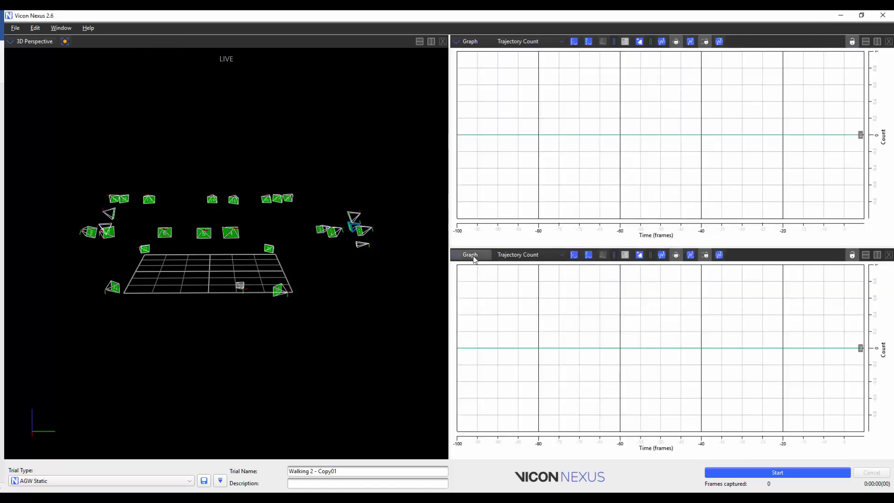
{"action": "left_click", "coordinate": [473, 256]}
{"action": "left_click", "coordinate": [481, 287]}
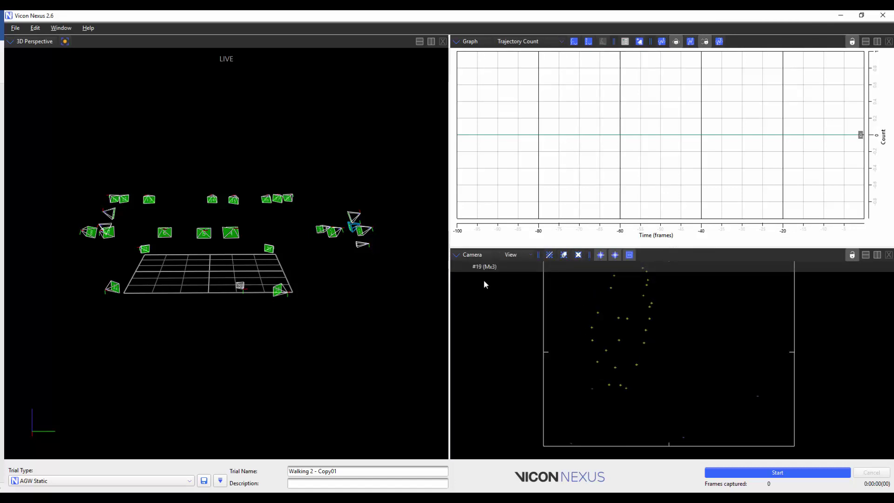
Close the Camera pane and the graph pane, leaving the 3D Perspective full-window.
{"action": "left_click", "coordinate": [888, 255]}
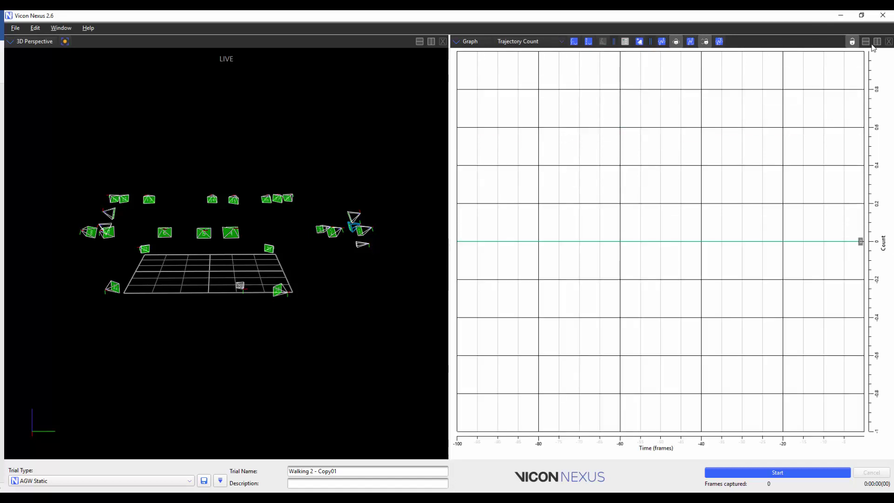
{"action": "left_click", "coordinate": [889, 41]}
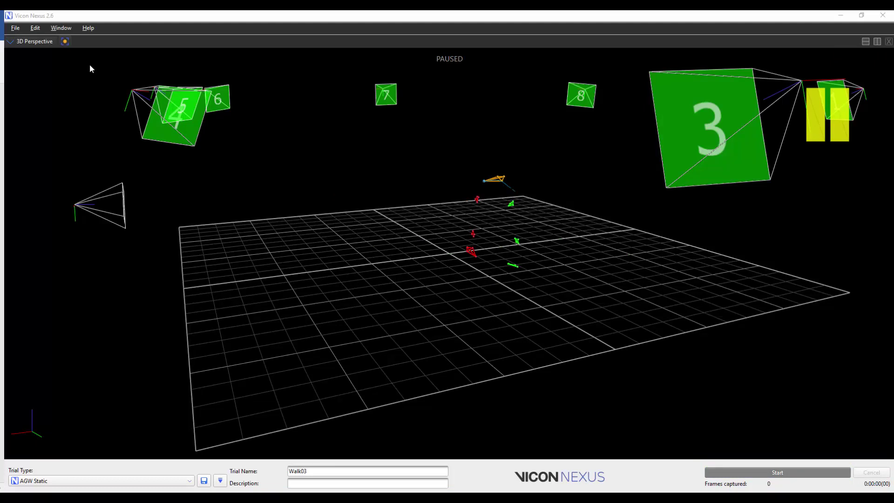
Turn off Simple Capture Mode and keep Data Correction as the view type.
{"action": "left_click", "coordinate": [66, 31]}
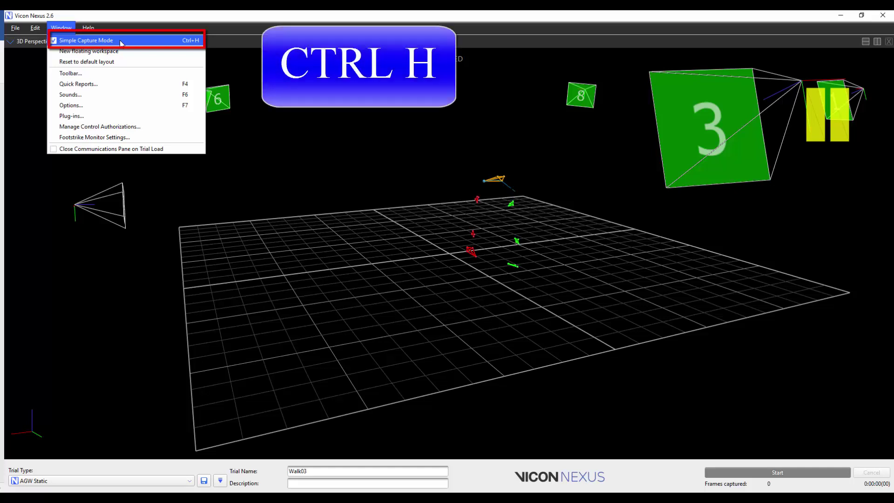
{"action": "left_click", "coordinate": [86, 40]}
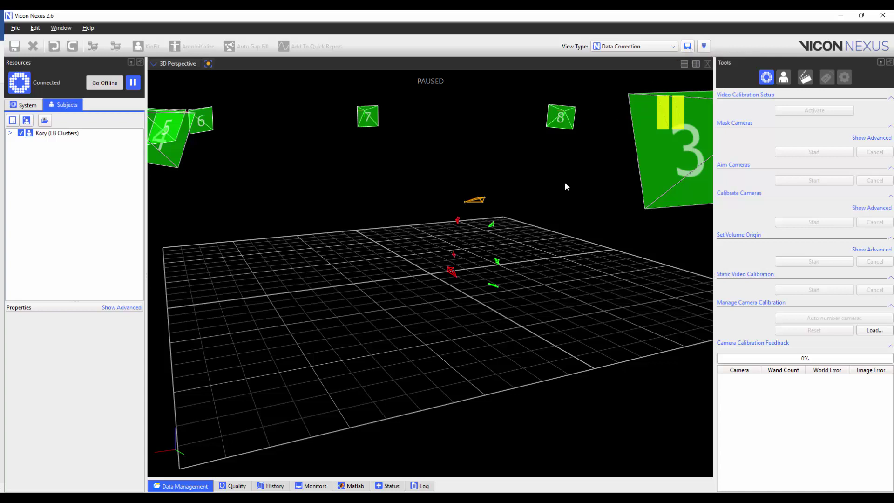
{"action": "left_click", "coordinate": [667, 47]}
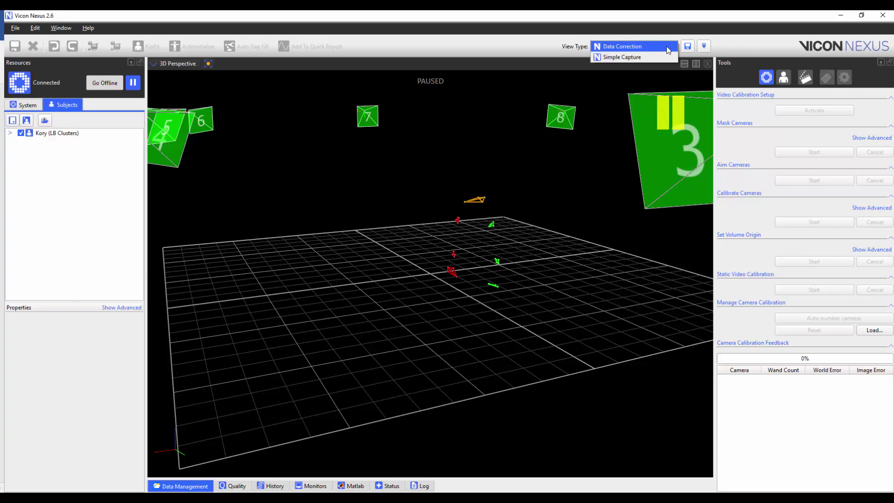
{"action": "left_click", "coordinate": [387, 203]}
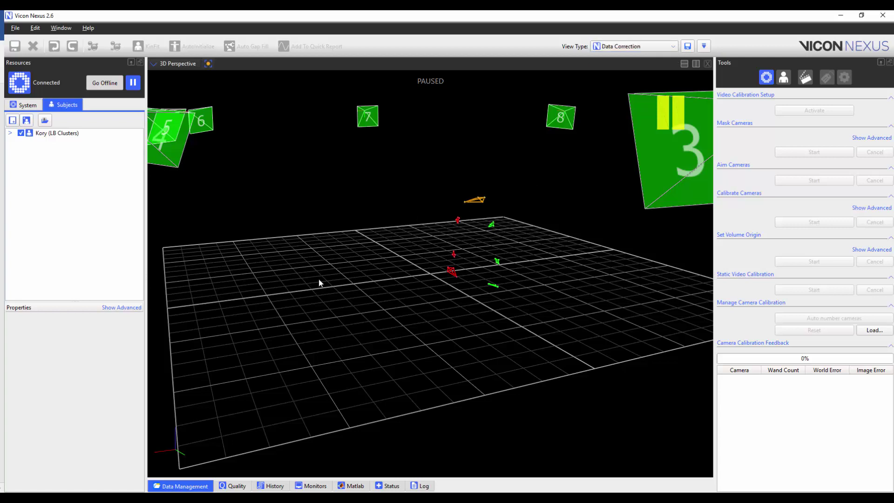
Open and close the application options, then toggle Simple Capture Mode on and off.
{"action": "left_click", "coordinate": [61, 28]}
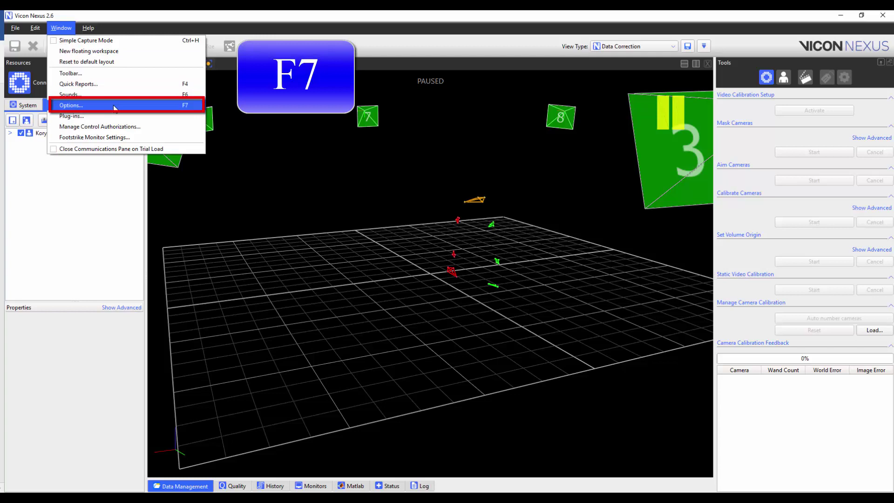
{"action": "left_click", "coordinate": [71, 106]}
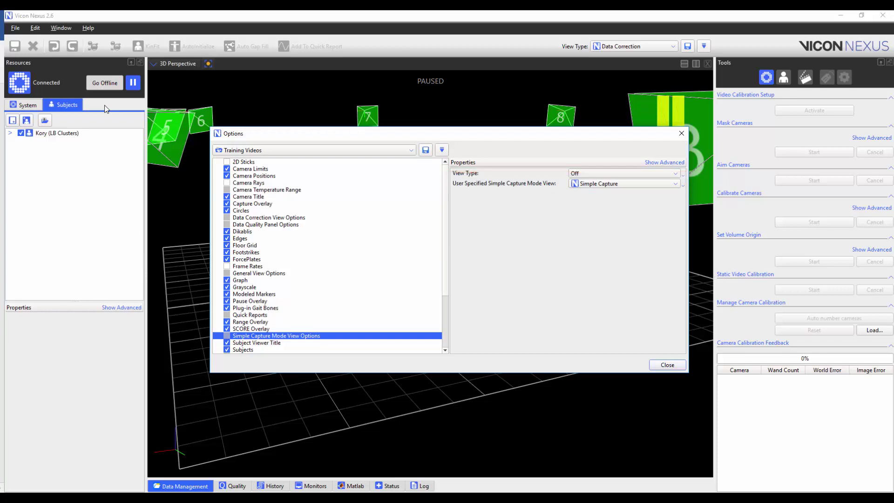
{"action": "key", "text": "Escape"}
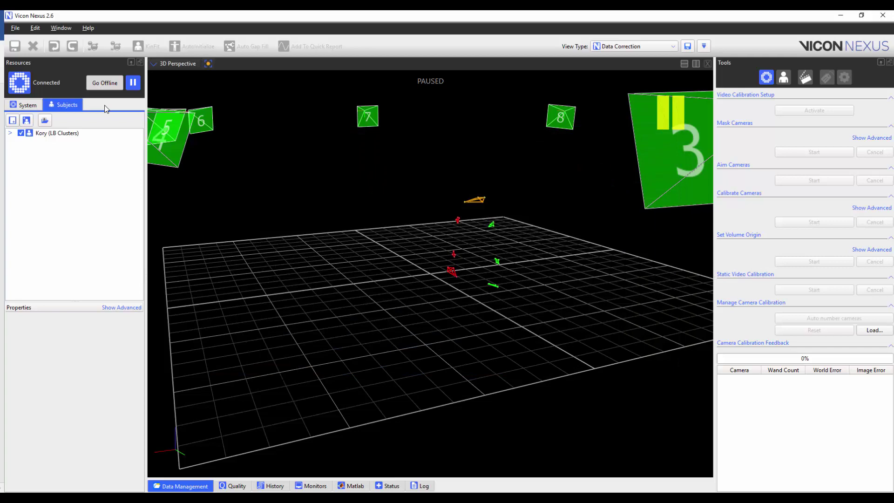
{"action": "key", "text": "F11"}
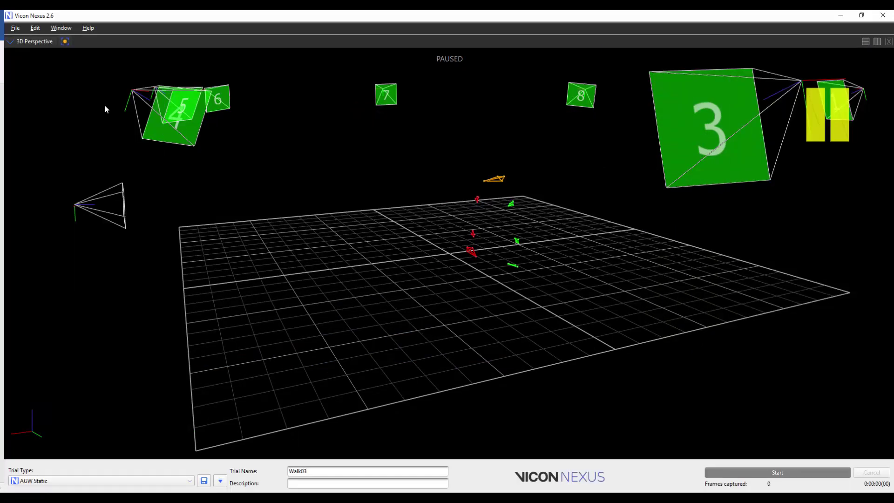
{"action": "key", "text": "F11"}
Set the simple capture view type to On, keep the Simple Capture view, and close Options.
{"action": "key", "text": "F7"}
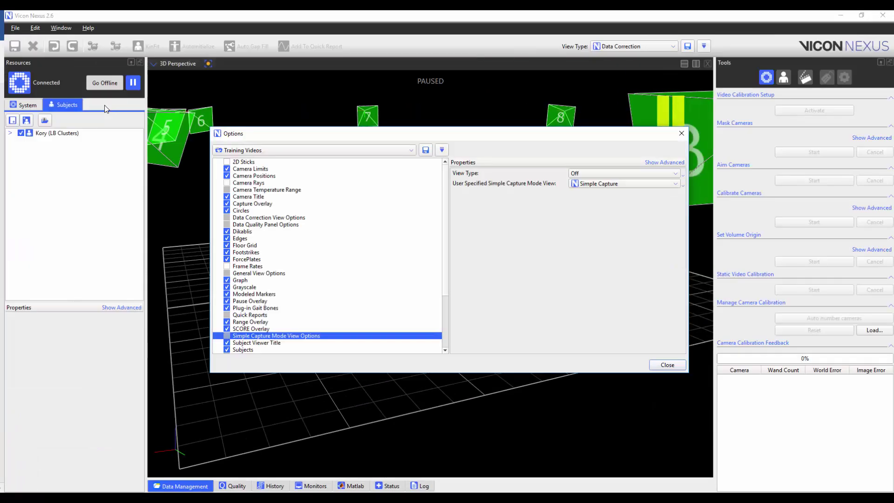
{"action": "left_click", "coordinate": [658, 173]}
{"action": "left_click", "coordinate": [655, 186]}
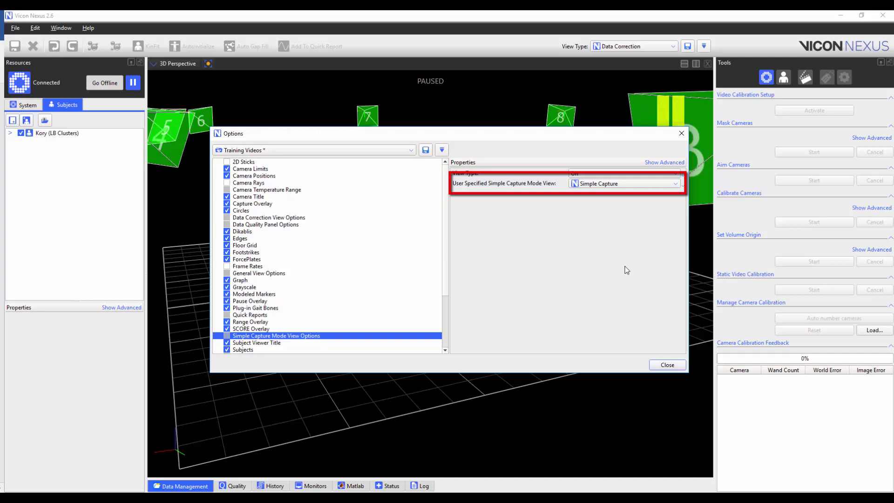
{"action": "left_click", "coordinate": [647, 186]}
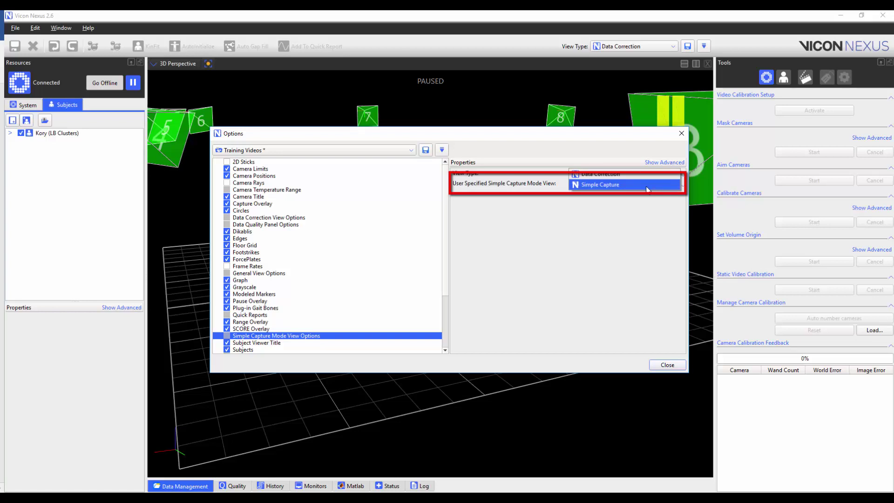
{"action": "left_click", "coordinate": [647, 185]}
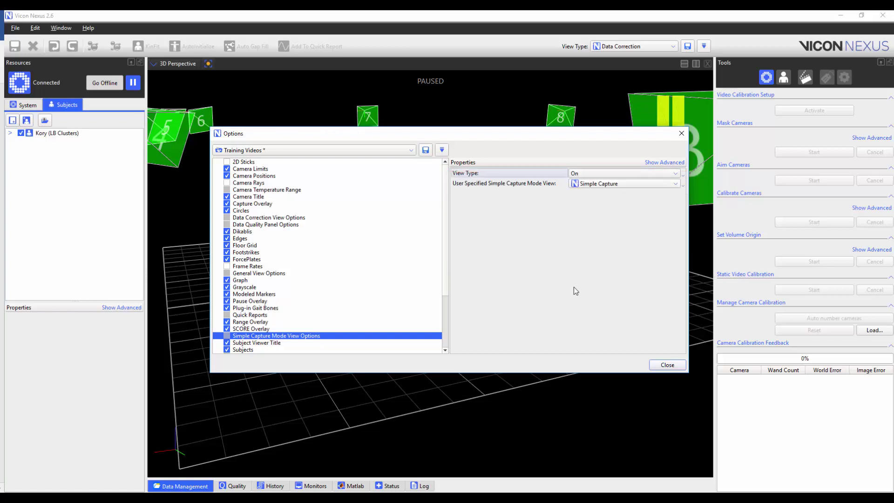
{"action": "left_click", "coordinate": [669, 365]}
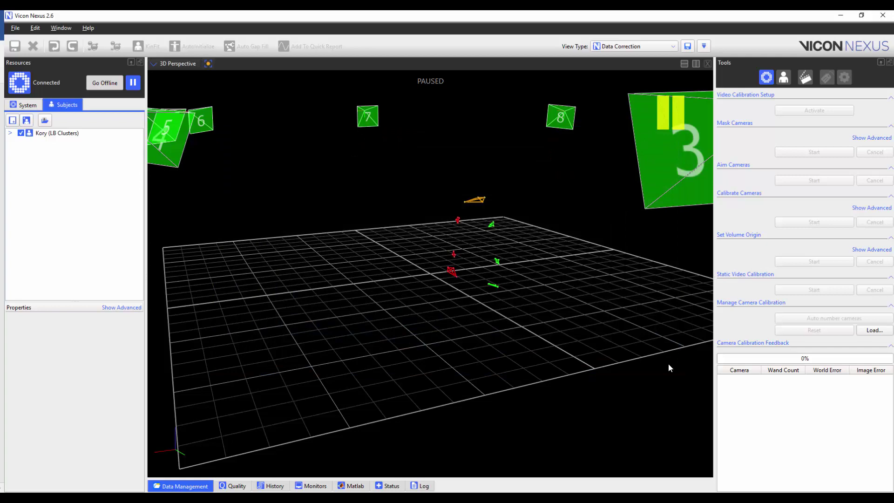
Switch the view layout to Data Correction and graph one marker's trajectories.
{"action": "left_click", "coordinate": [649, 46]}
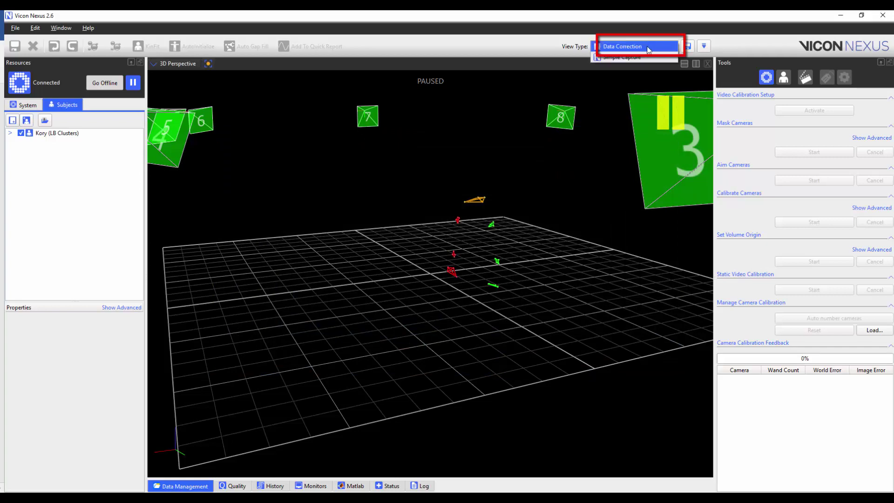
{"action": "left_click", "coordinate": [647, 47]}
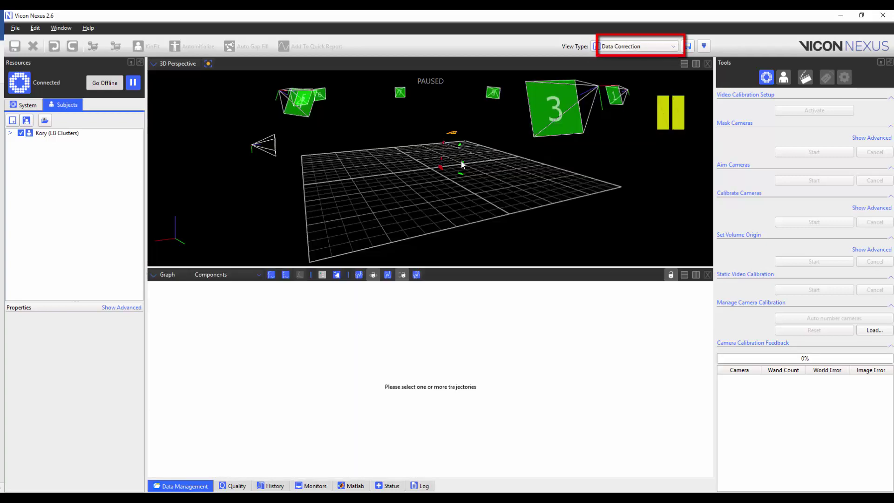
{"action": "left_click", "coordinate": [462, 162]}
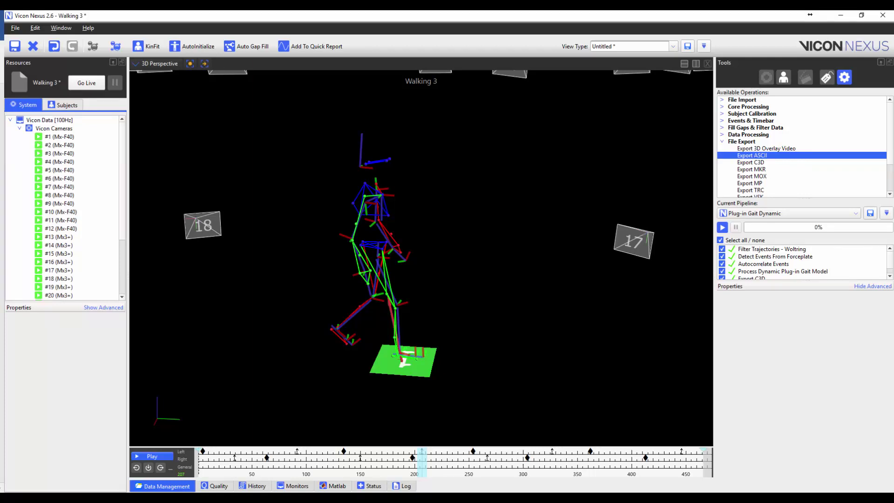
In Quick Reports, choose Walking 1's gait cycle, highlight Walking 2 and 1, and expand Cadence.
{"action": "left_click", "coordinate": [61, 28]}
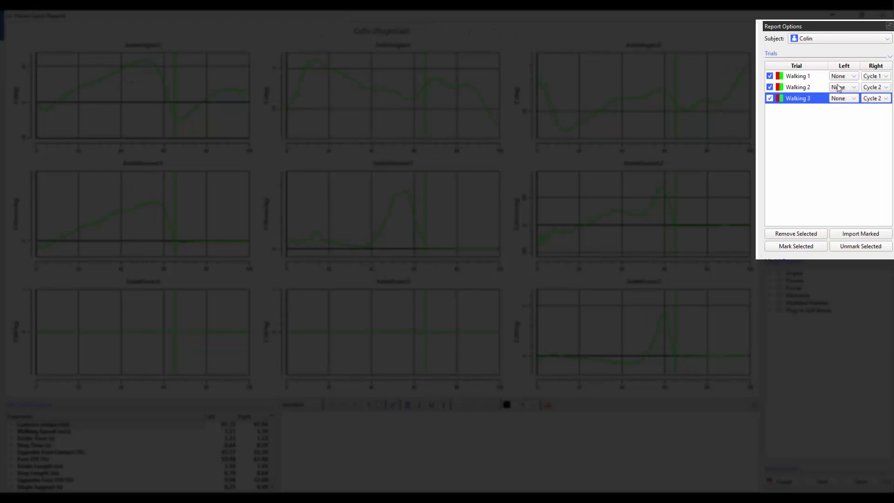
{"action": "left_click", "coordinate": [887, 77]}
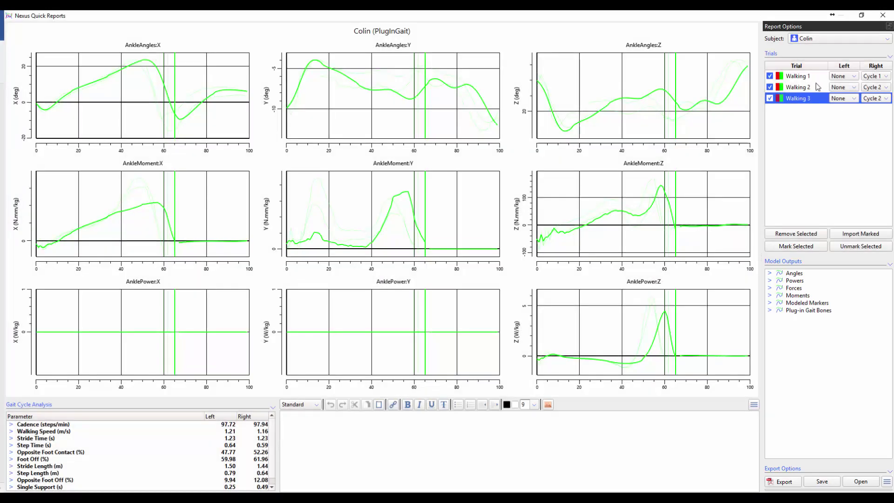
{"action": "left_click", "coordinate": [792, 88]}
{"action": "left_click", "coordinate": [798, 77]}
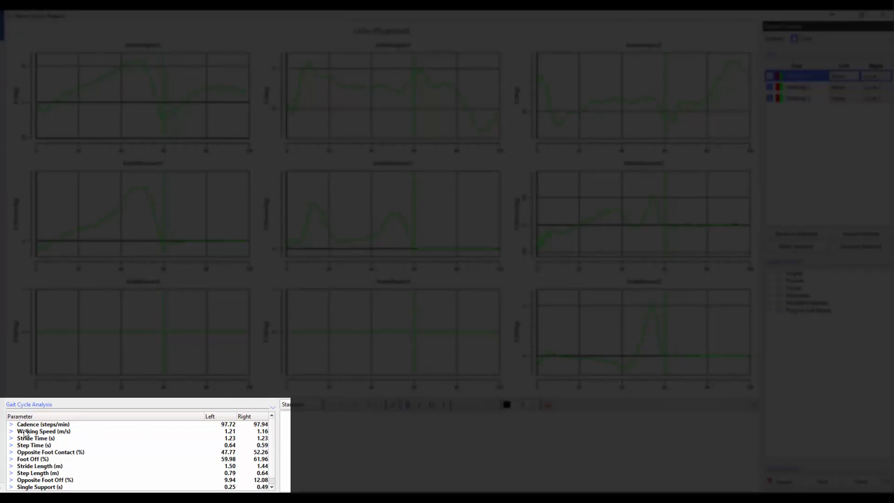
{"action": "left_click", "coordinate": [11, 425]}
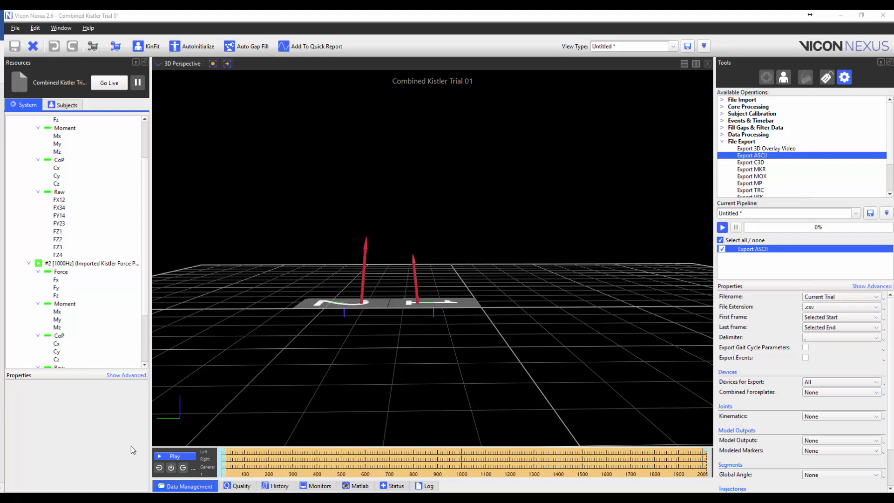
Play Combined Kistler Trial 01 to about frame 560 to watch both plates' force vectors, then stop.
{"action": "left_click", "coordinate": [168, 456]}
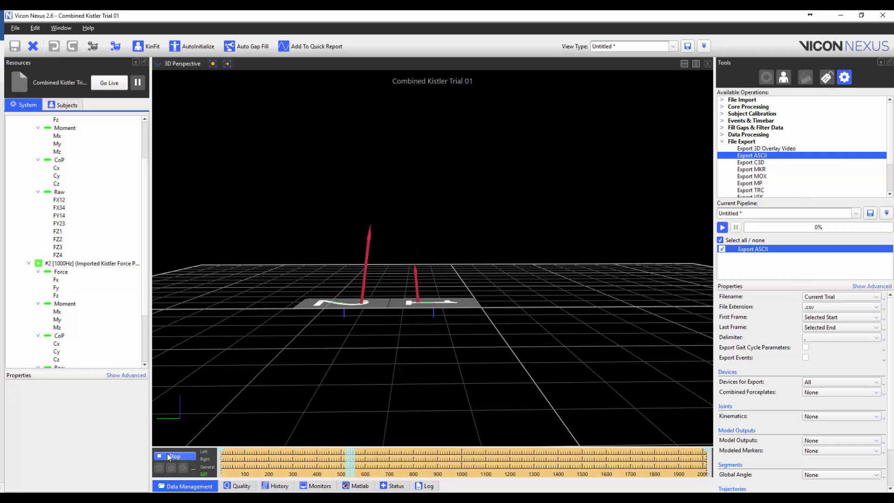
{"action": "left_click", "coordinate": [167, 456]}
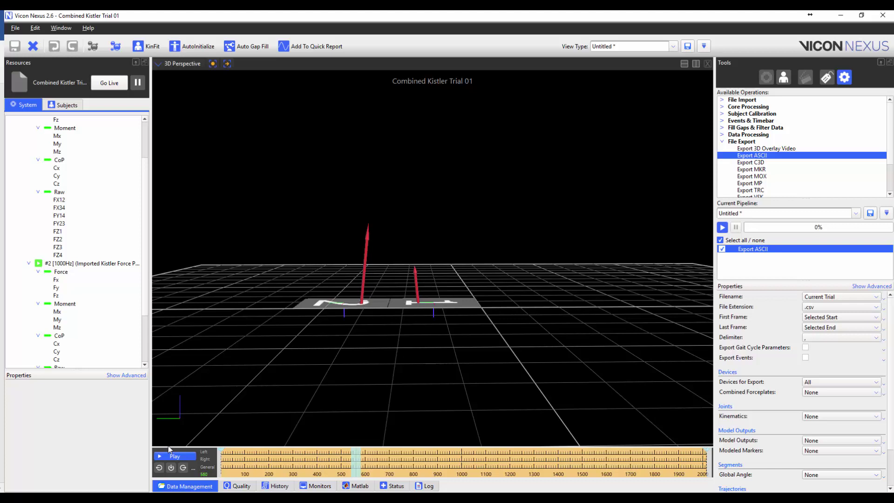
Split the 3D view into a Graph pane overlaying both force plates' Fz curves.
{"action": "left_click", "coordinate": [696, 64]}
{"action": "left_click", "coordinate": [464, 64]}
{"action": "left_click", "coordinate": [459, 110]}
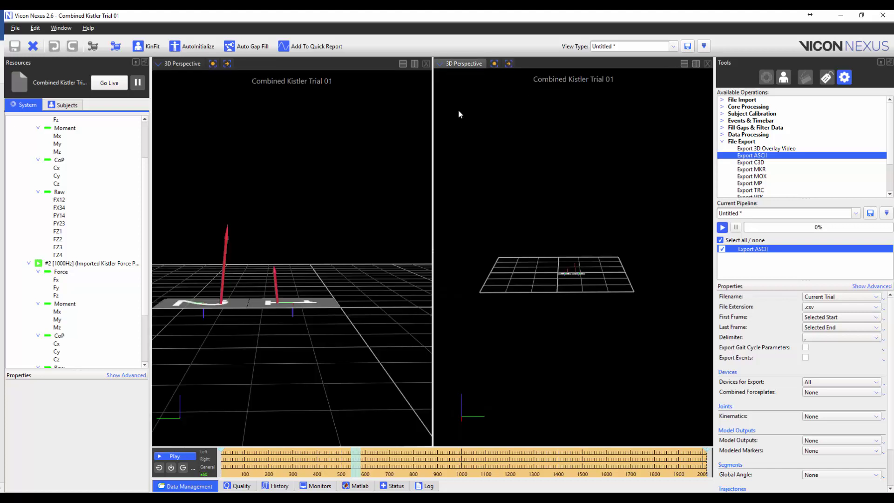
{"action": "left_click", "coordinate": [56, 120]}
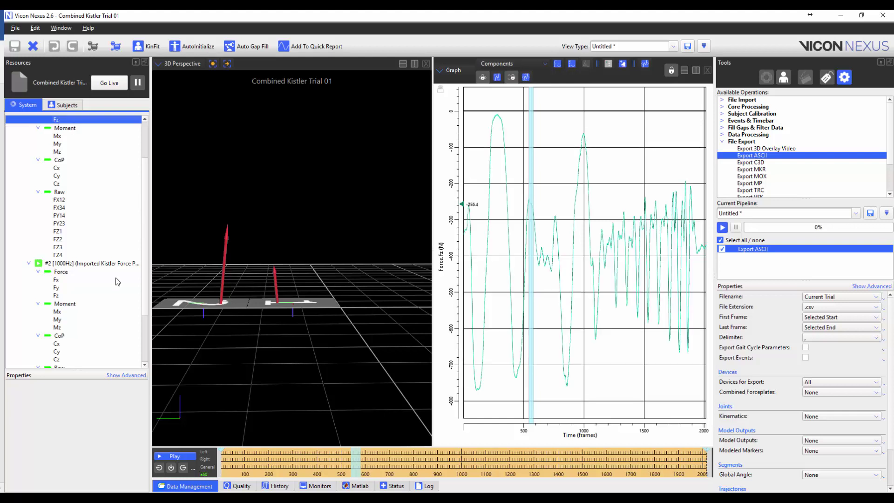
{"action": "left_click", "coordinate": [65, 297]}
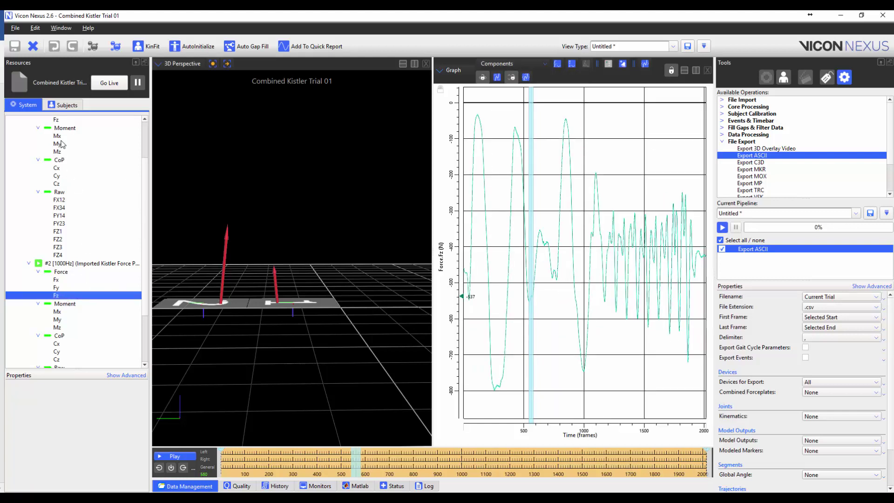
{"action": "left_click", "coordinate": [64, 120], "text": "ctrl"}
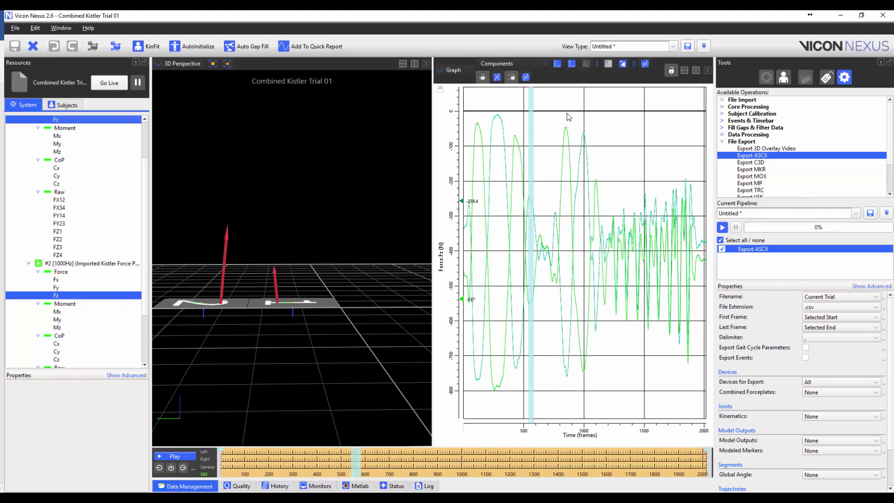
Add a lower graph of Combined Forceplates Fz and play the trial.
{"action": "left_click", "coordinate": [686, 71]}
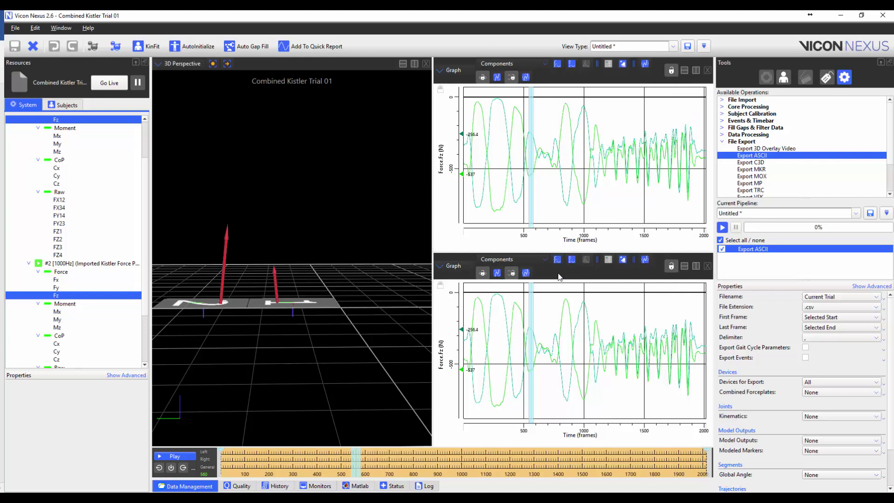
{"action": "left_click", "coordinate": [536, 260]}
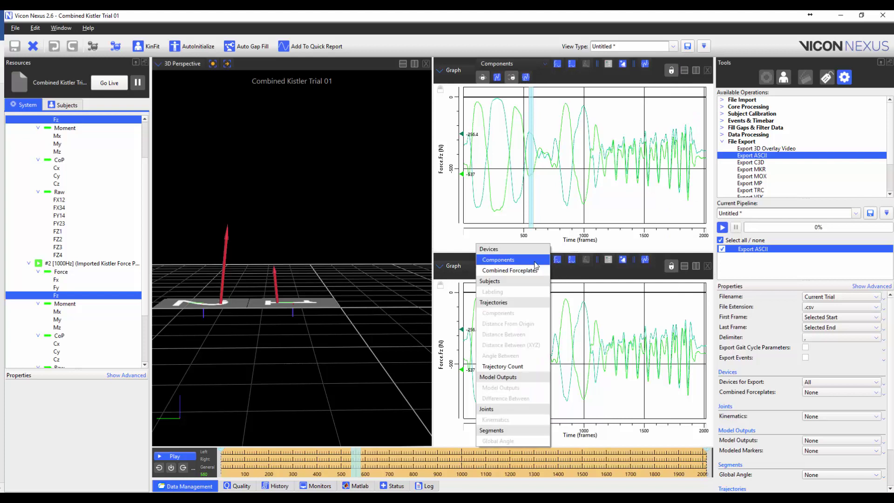
{"action": "left_click", "coordinate": [546, 272]}
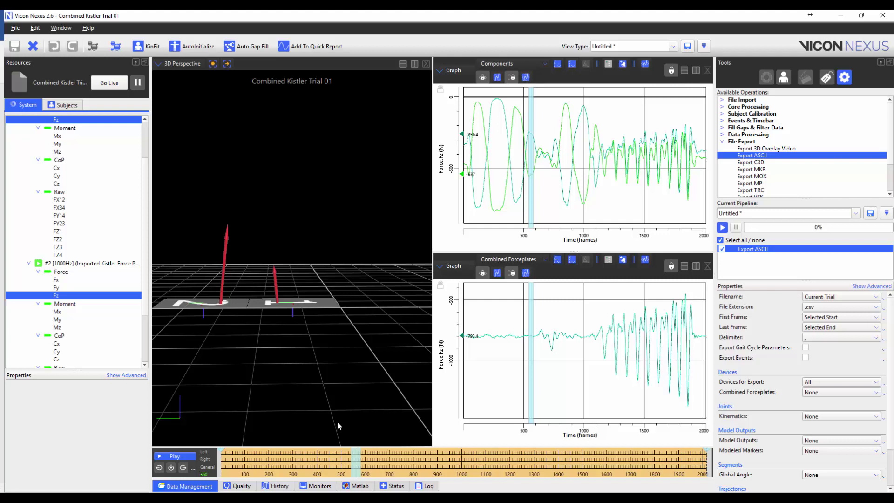
{"action": "left_click", "coordinate": [175, 456]}
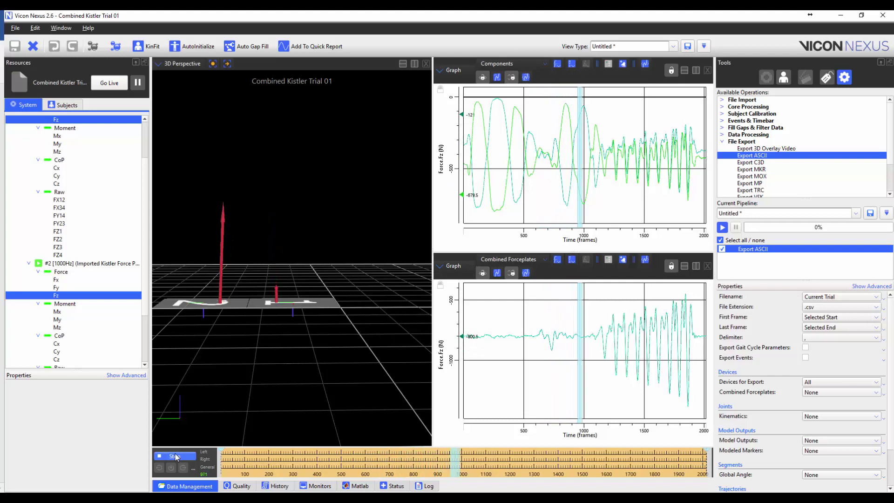
Turn on Draw Combined Force Vector in the ForcePlates options and replay the trial.
{"action": "left_click", "coordinate": [176, 457]}
{"action": "left_click_drag", "start_coordinate": [299, 212], "coordinate": [283, 210]}
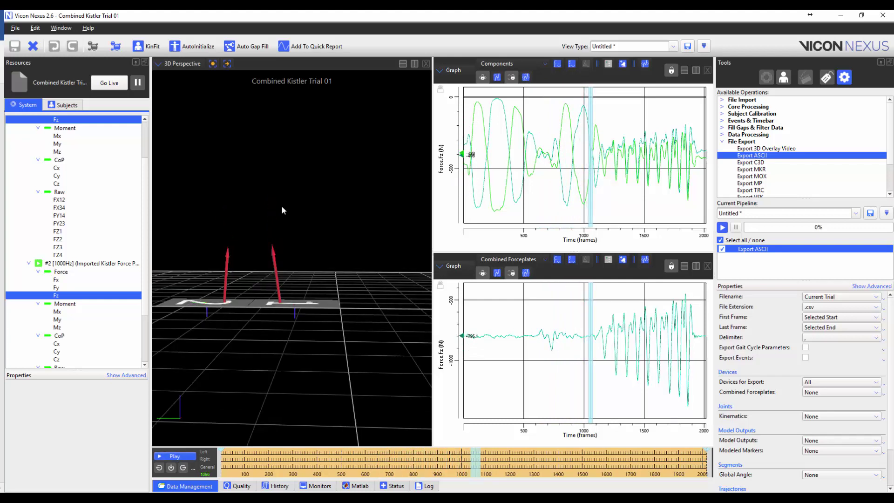
{"action": "left_click", "coordinate": [62, 29]}
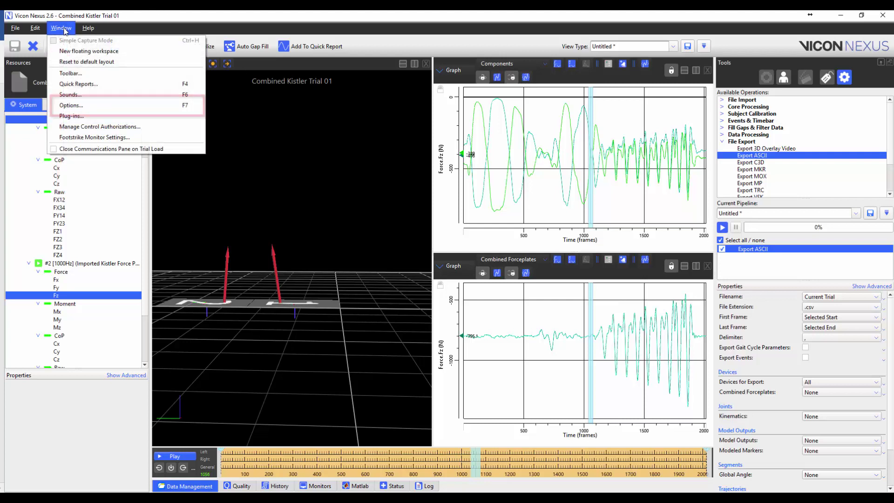
{"action": "left_click", "coordinate": [101, 111]}
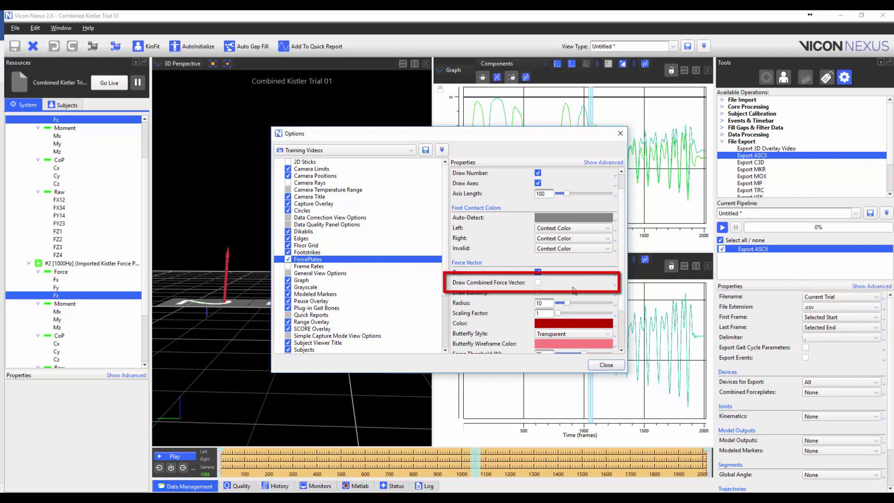
{"action": "left_click", "coordinate": [538, 283]}
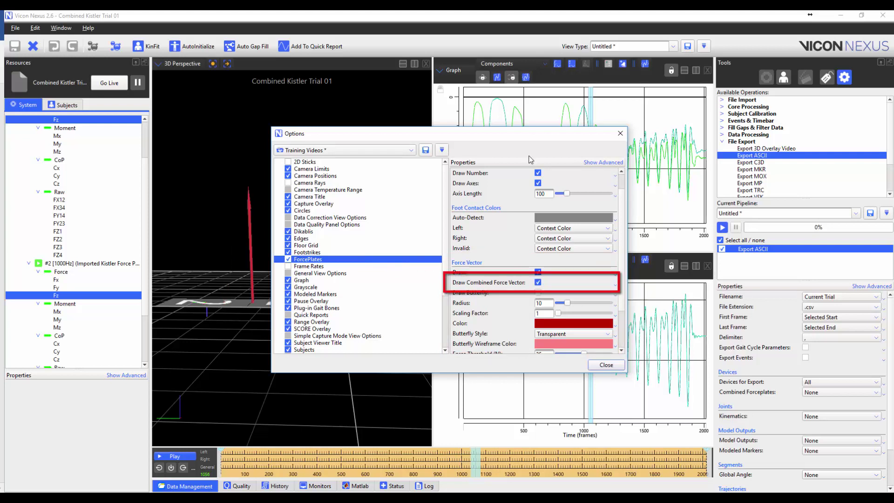
{"action": "left_click_drag", "start_coordinate": [456, 135], "coordinate": [567, 129]}
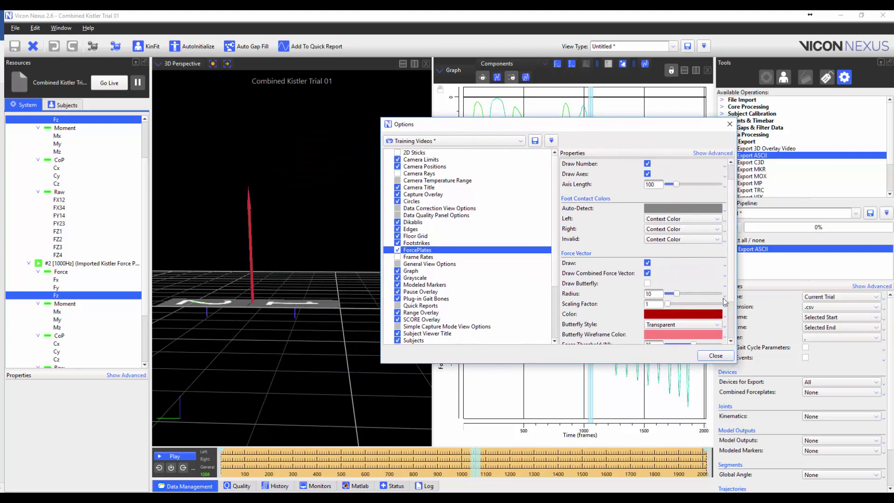
{"action": "left_click", "coordinate": [717, 356]}
{"action": "left_click", "coordinate": [175, 457]}
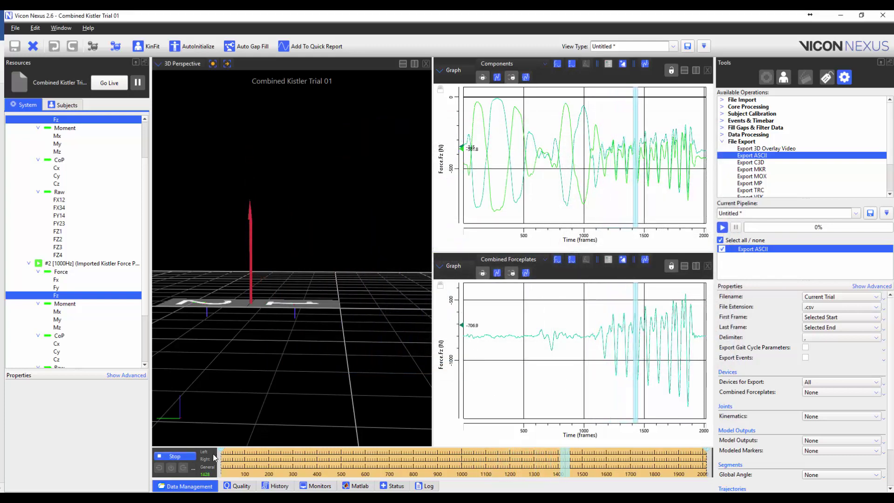
Stop playback, set Export ASCII's Combined Forceplates to All, and run the pipeline.
{"action": "left_click", "coordinate": [184, 458]}
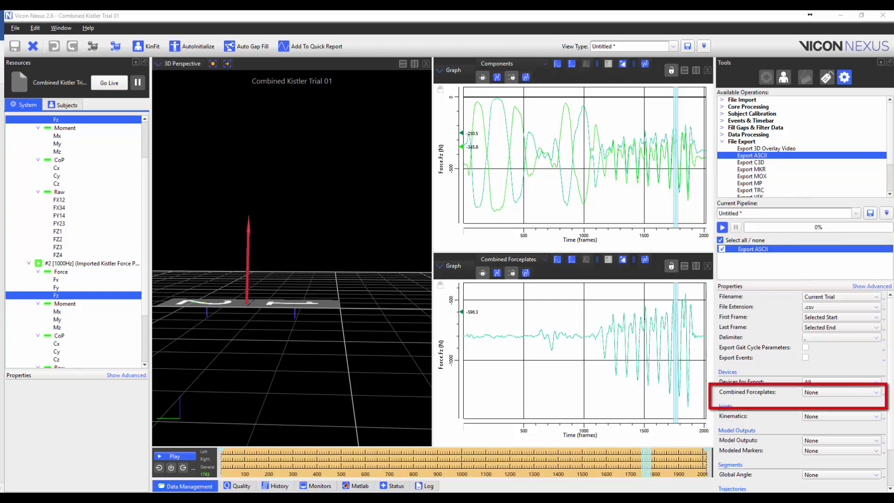
{"action": "left_click", "coordinate": [844, 394]}
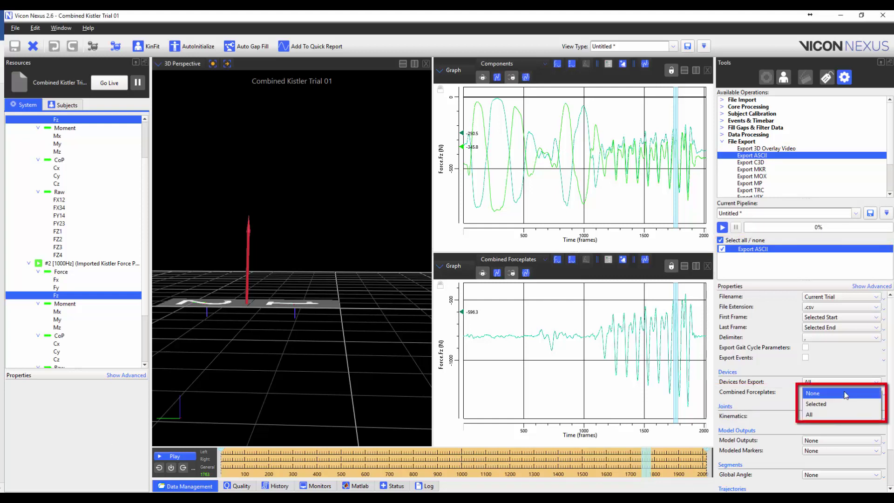
{"action": "left_click", "coordinate": [856, 414]}
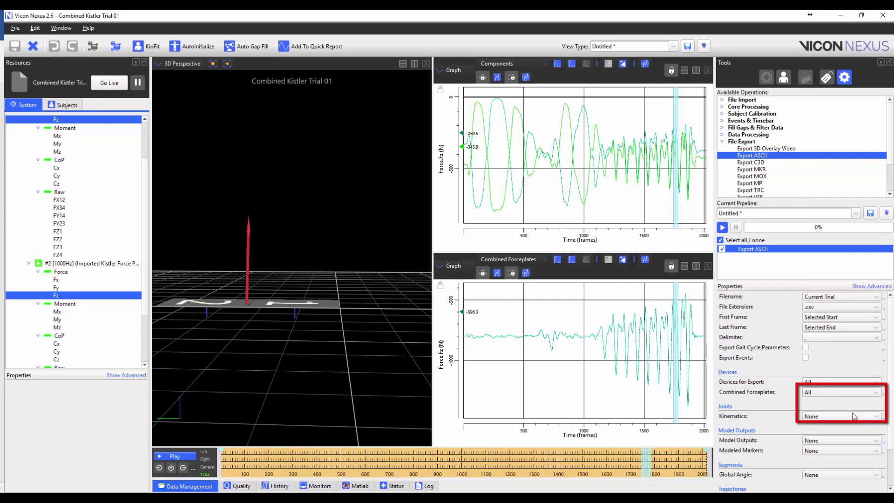
{"action": "left_click", "coordinate": [722, 228]}
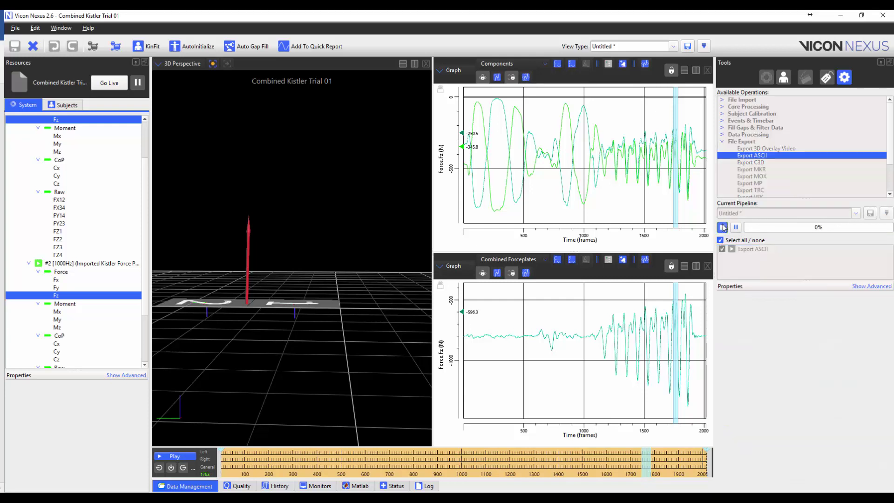